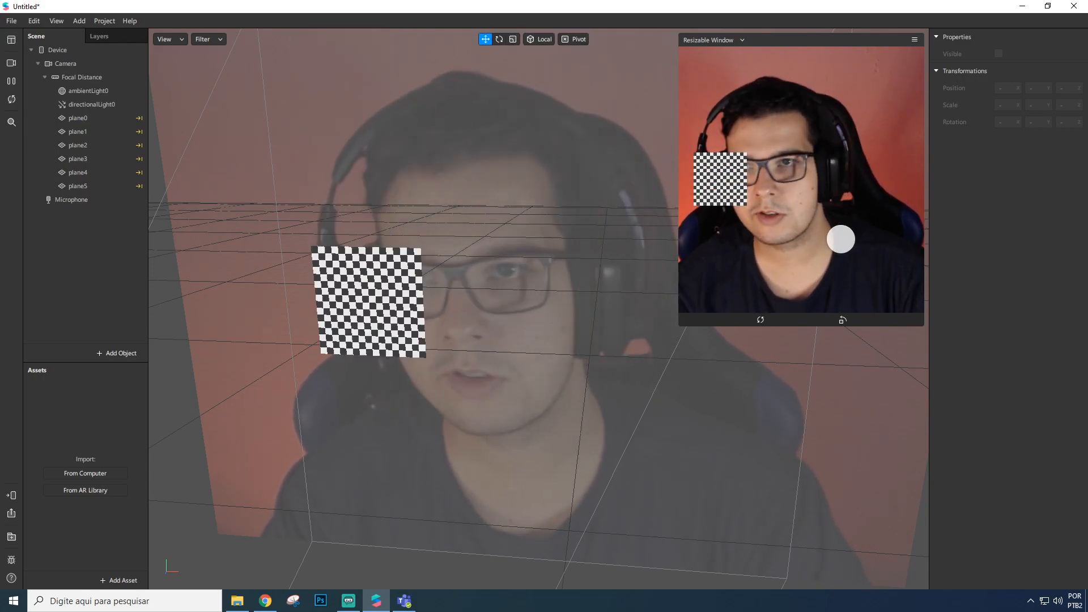
# Step: Delete the six existing planes, plane0 through plane5, from the scene
pyautogui.click(90, 121)
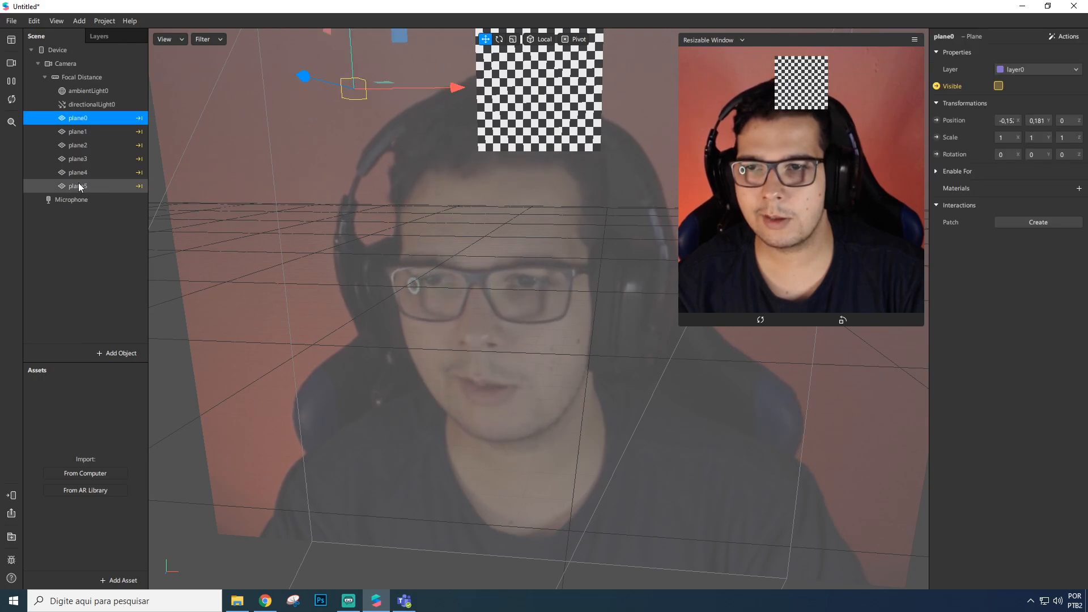
pyautogui.keyDown('shift'); pyautogui.click(78, 184); pyautogui.keyUp('shift')
pyautogui.press('Delete')
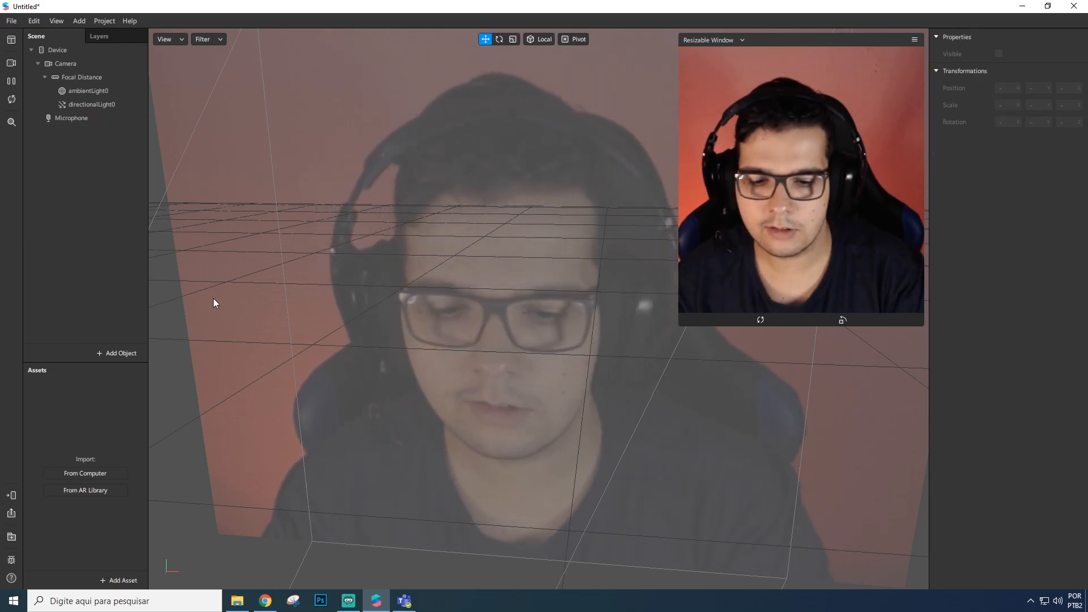
# Step: Show the Patch Editor and delete all the patches already in it
pyautogui.hotkey('ctrl', 'alt', 'p')
pyautogui.moveTo(310, 356); pyautogui.dragTo(816, 584)
pyautogui.press('Delete')
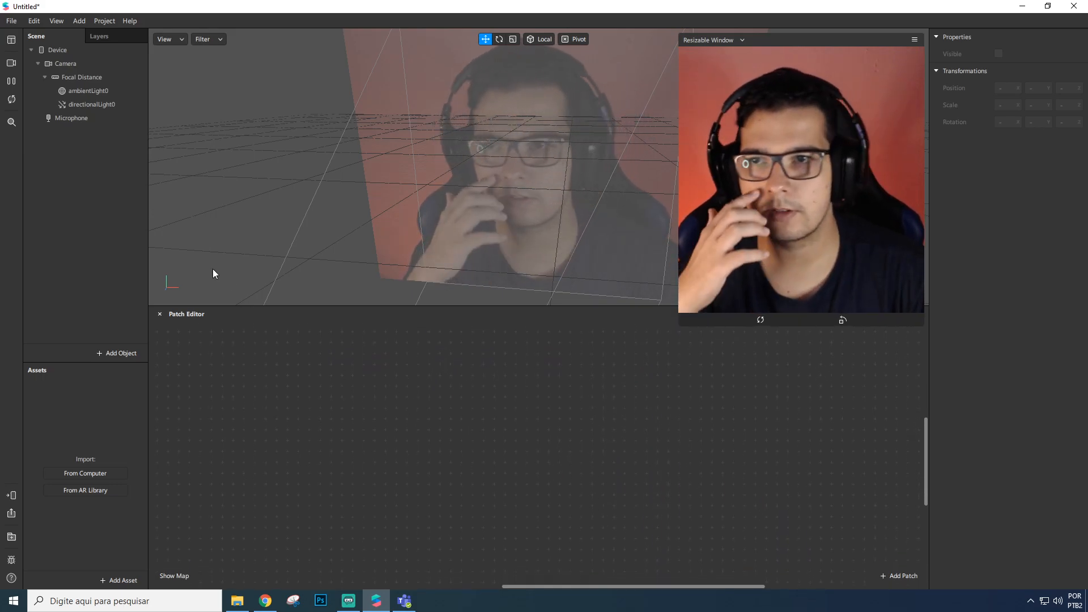
# Step: Add a new plane to the scene and duplicate it five times to get six planes
pyautogui.rightClick(59, 159)
pyautogui.moveTo(105, 169)
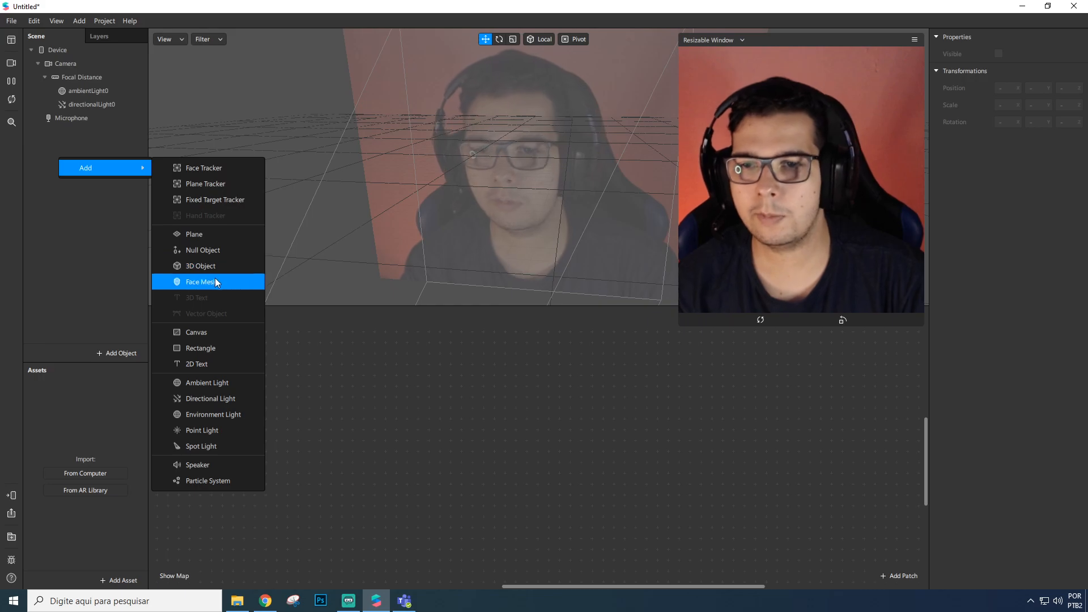
pyautogui.click(212, 241)
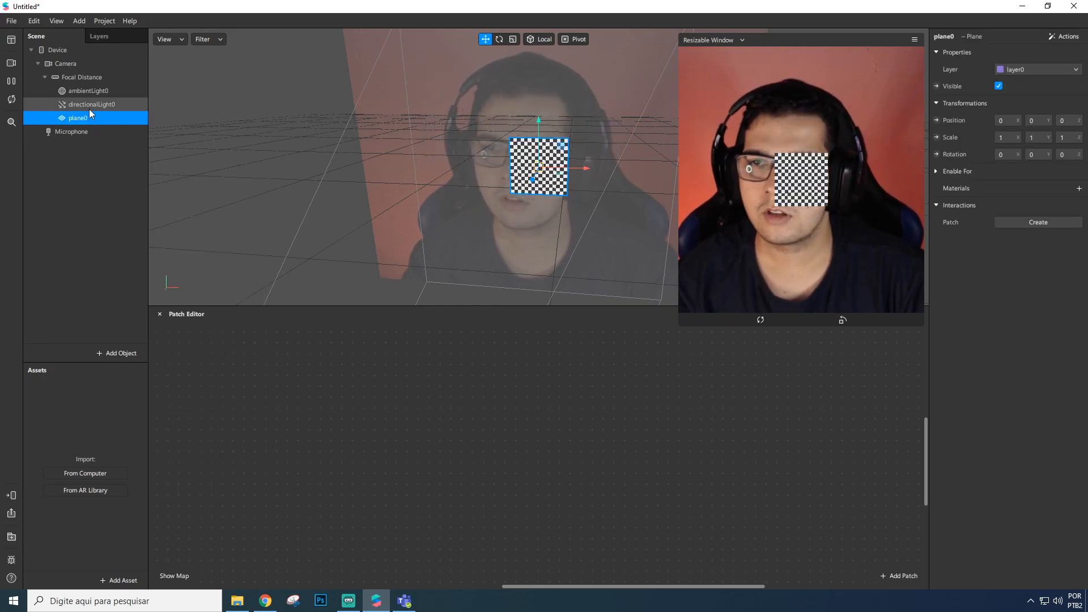
pyautogui.hotkey('ctrl', 'd')
pyautogui.hotkey('ctrl', 'd')
pyautogui.hotkey('ctrl', 'd')
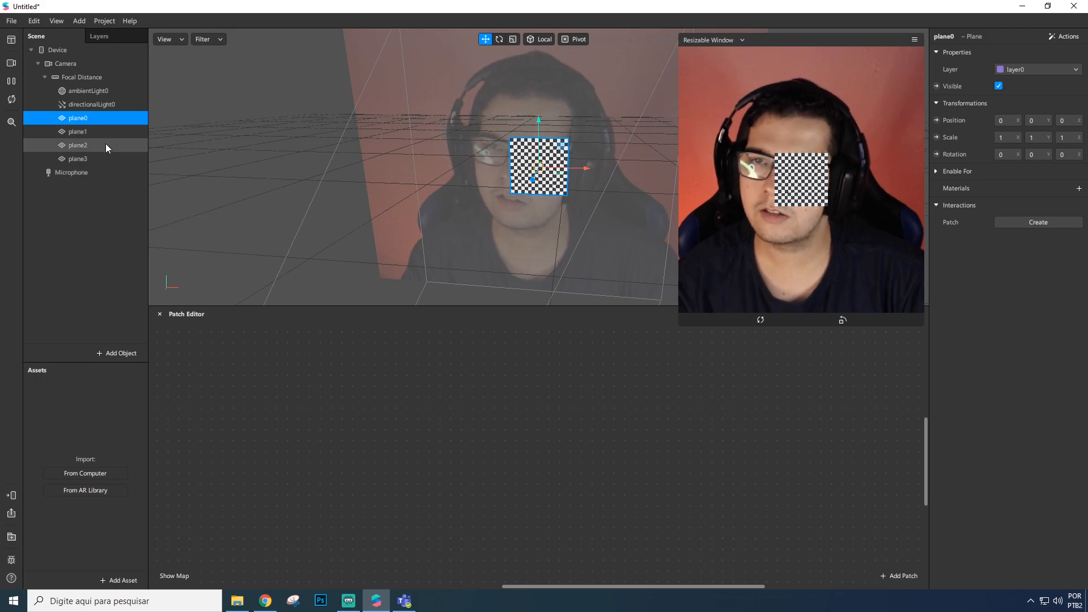
pyautogui.hotkey('ctrl', 'd')
pyautogui.hotkey('ctrl', 'd')
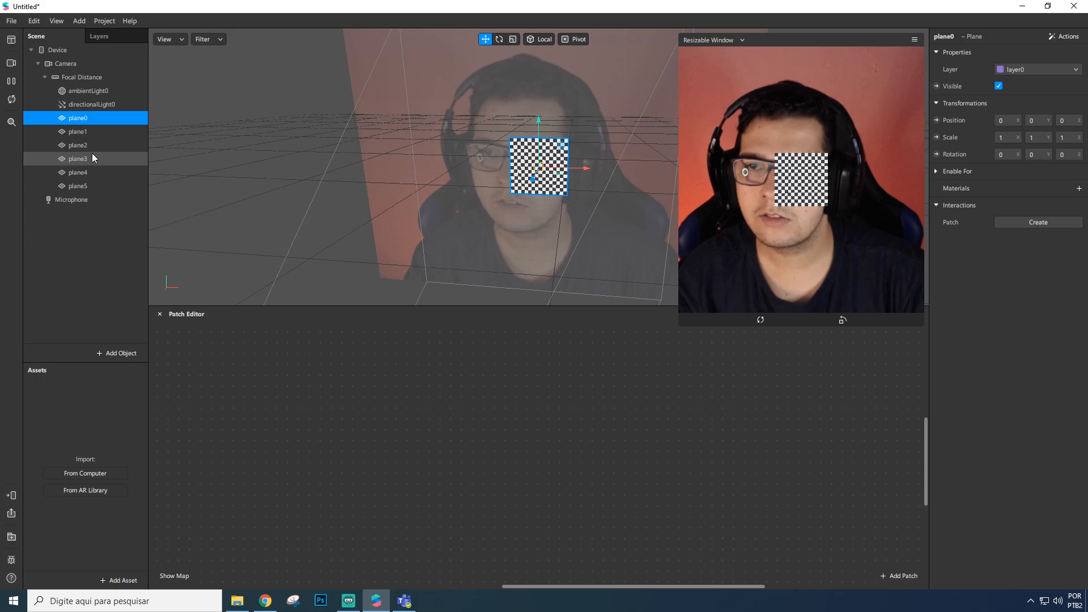
# Step: Move plane0, plane1 and plane2 to an X position of about -0,14, and plane3, plane4 and plane5 to about 0,153
pyautogui.keyDown('shift'); pyautogui.click(78, 145); pyautogui.keyUp('shift')
pyautogui.moveTo(575, 167); pyautogui.dragTo(501, 171)
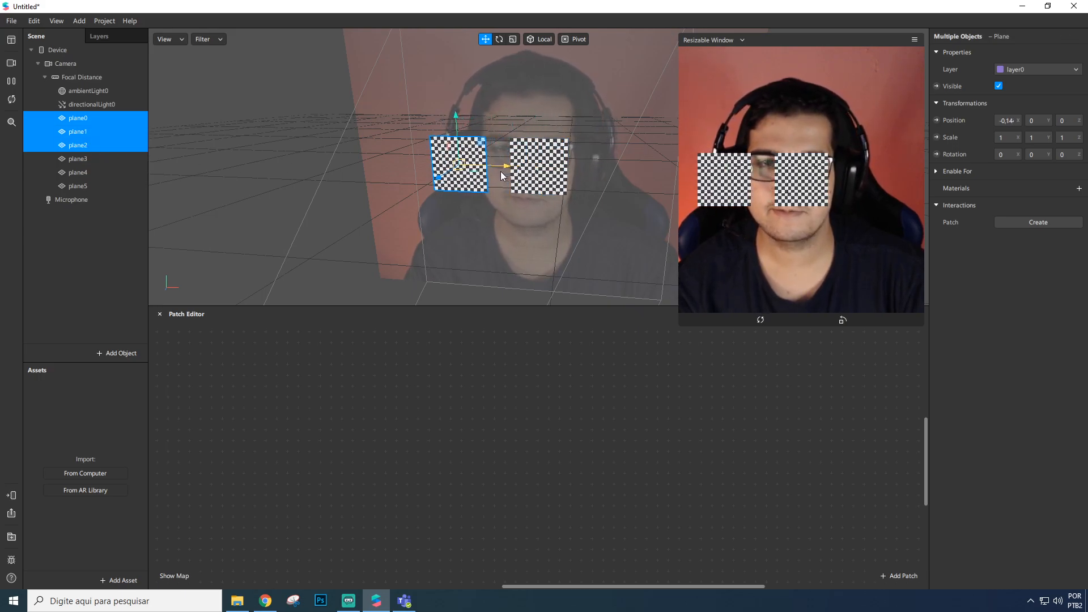
pyautogui.click(104, 164)
pyautogui.keyDown('shift'); pyautogui.click(93, 187); pyautogui.keyUp('shift')
pyautogui.moveTo(584, 171); pyautogui.dragTo(675, 175)
# Step: Raise plane0 to a Y position of about 0,11 and lower plane2 to about -0,11 to form a column with plane1
pyautogui.click(85, 120)
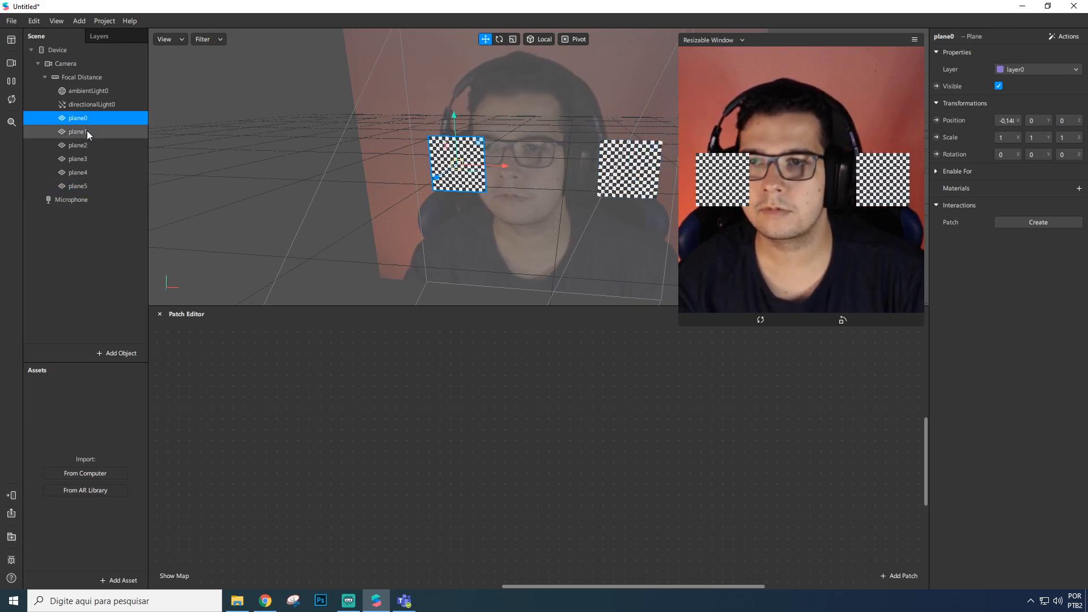
pyautogui.moveTo(456, 126); pyautogui.dragTo(411, 69)
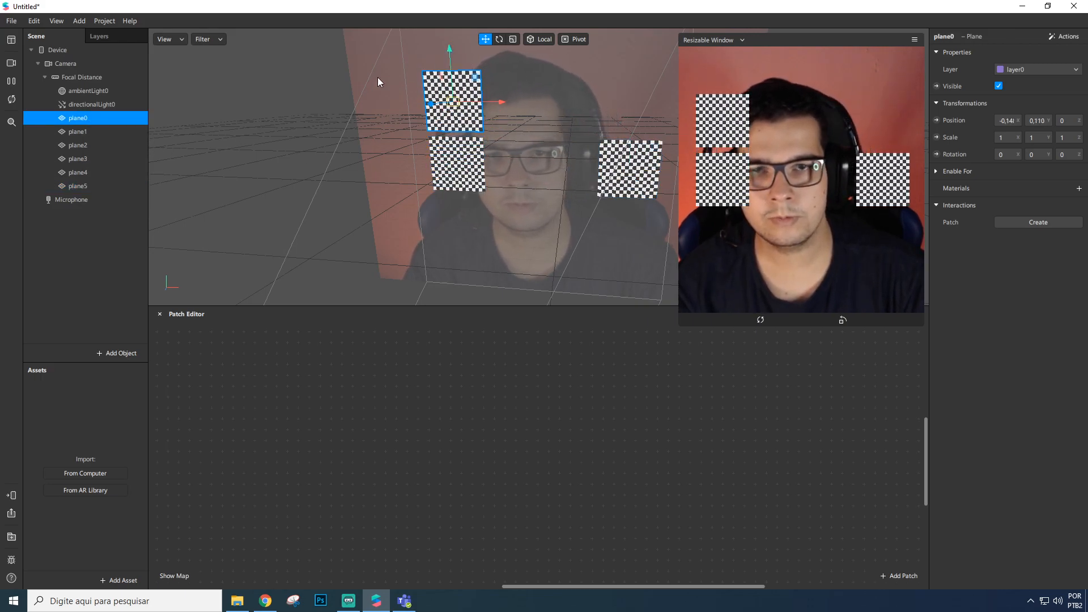
pyautogui.click(100, 145)
pyautogui.moveTo(457, 120); pyautogui.dragTo(457, 184)
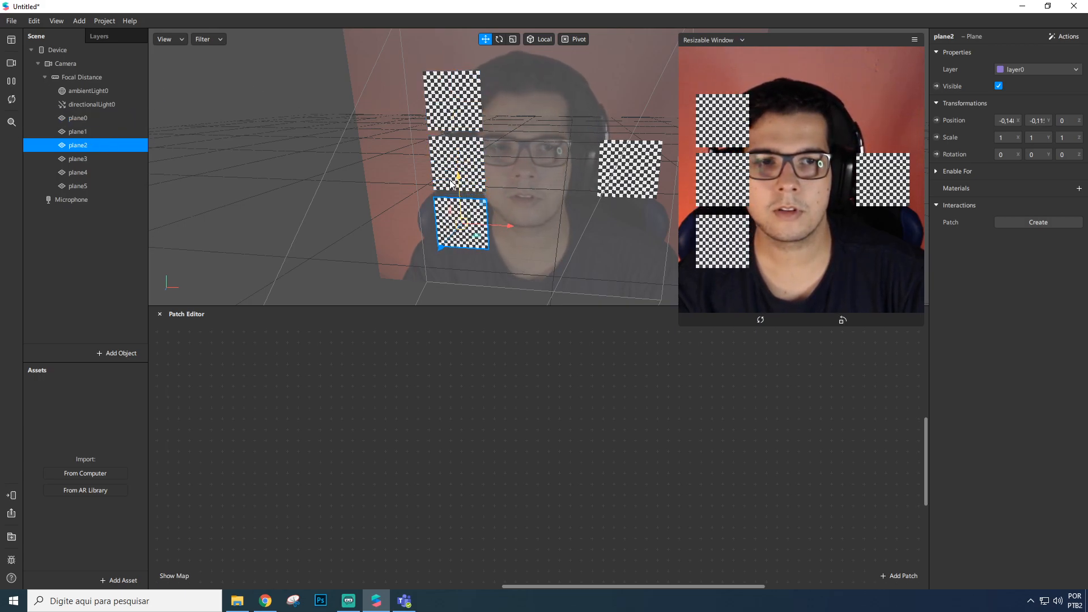
# Step: Raise plane3 to a Y position of about 0,108 and lower plane5 to about -0,10 to form a column with plane4
pyautogui.click(80, 159)
pyautogui.moveTo(627, 121); pyautogui.dragTo(649, 48)
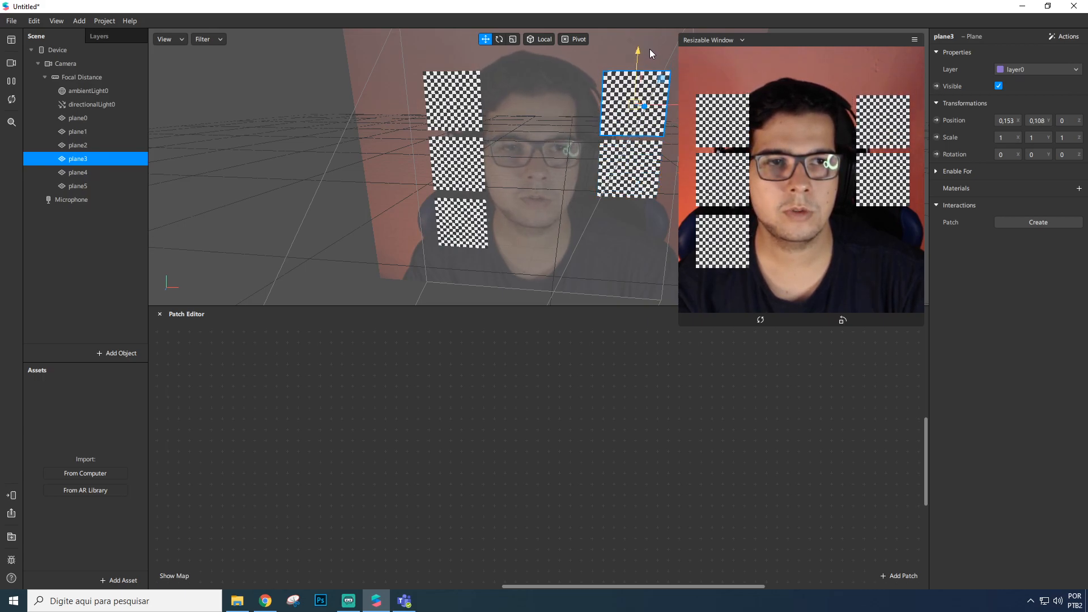
pyautogui.click(80, 185)
pyautogui.moveTo(629, 123); pyautogui.dragTo(626, 189)
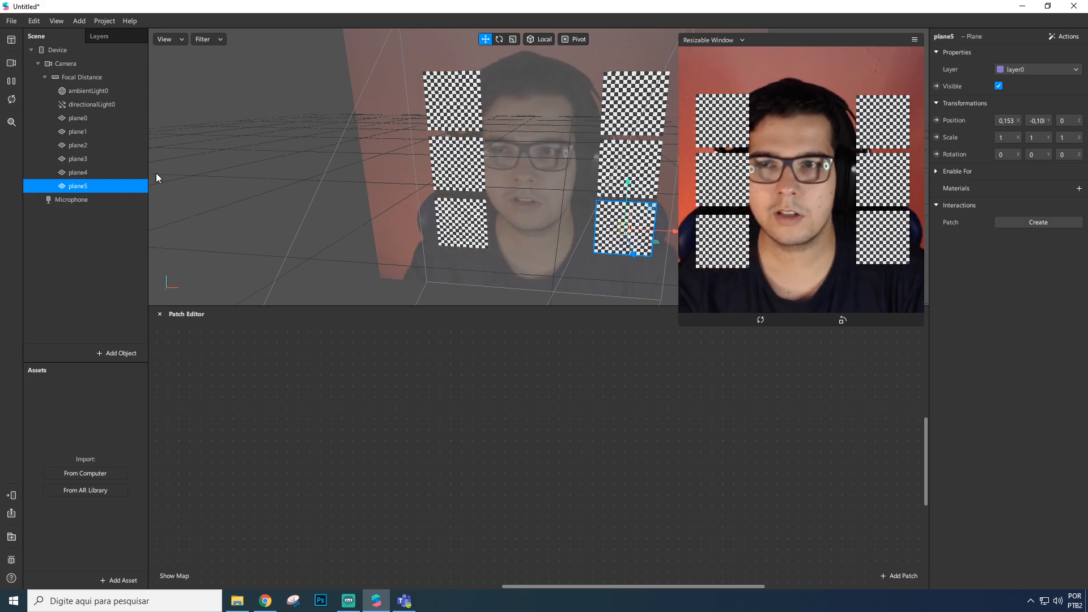
pyautogui.click(83, 120)
pyautogui.click(77, 187)
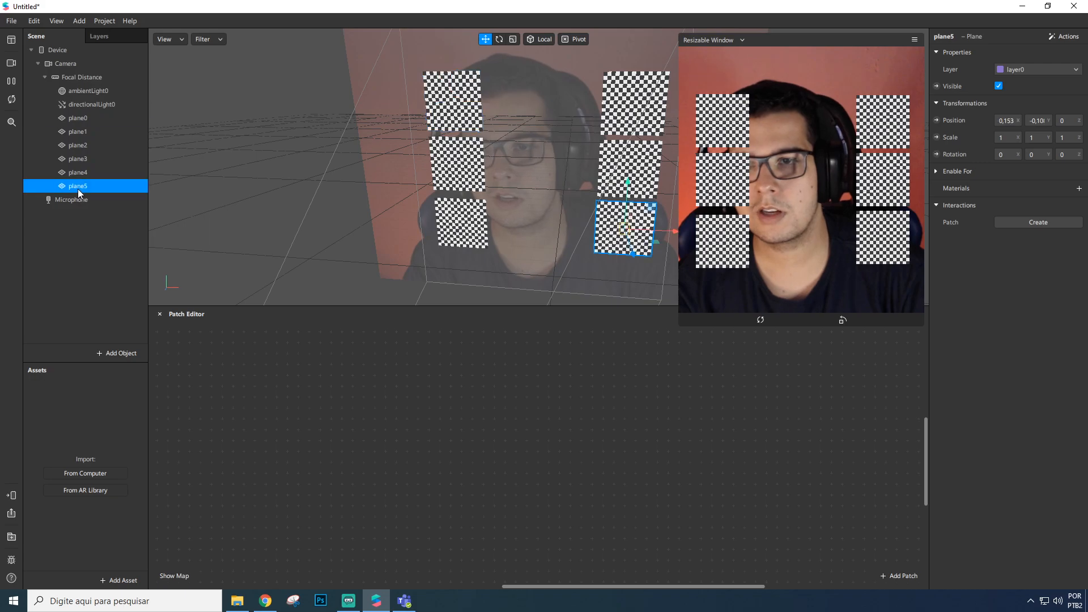
pyautogui.doubleClick(427, 407)
pyautogui.click(365, 444)
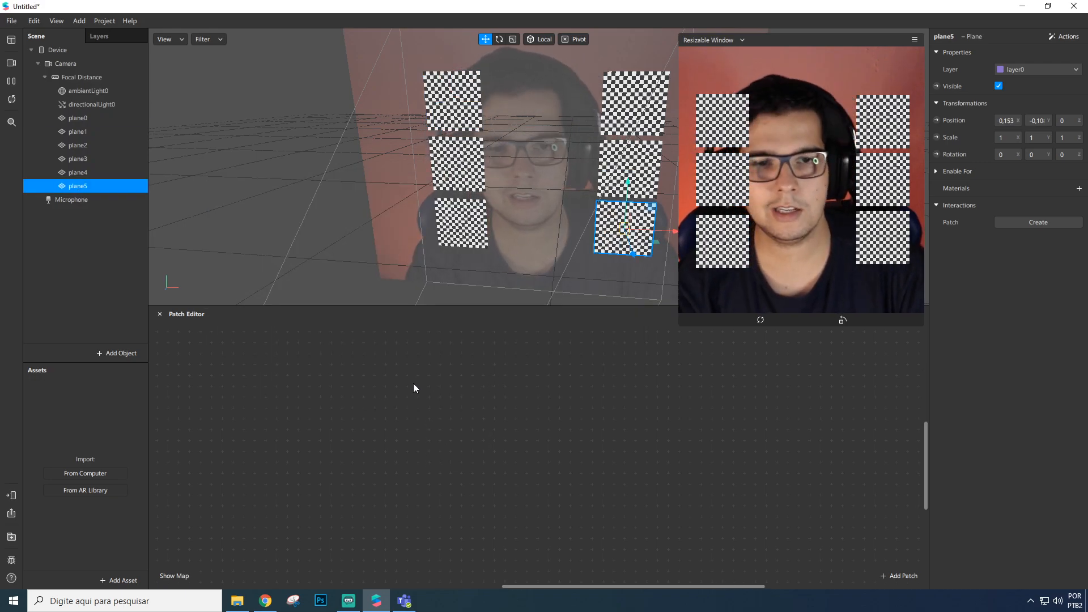
pyautogui.doubleClick(413, 383)
pyautogui.write('scr')
pyautogui.press('Return')
pyautogui.press('Delete')
# Step: Add a Screen Tap patch to the empty patch graph
pyautogui.doubleClick(360, 387)
pyautogui.write('scre')
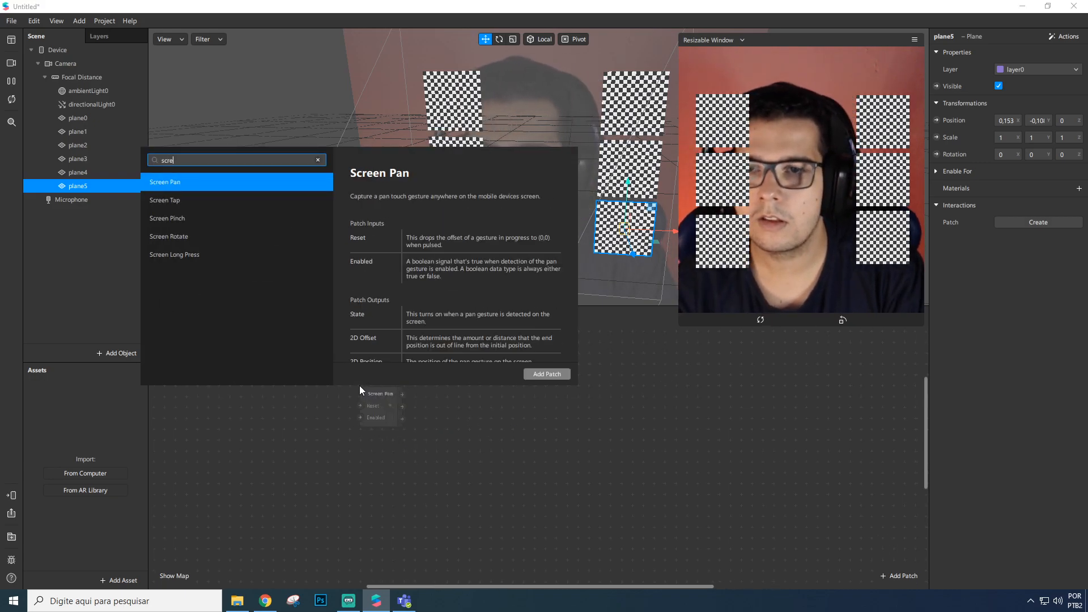
pyautogui.press('Down')
pyautogui.press('Return')
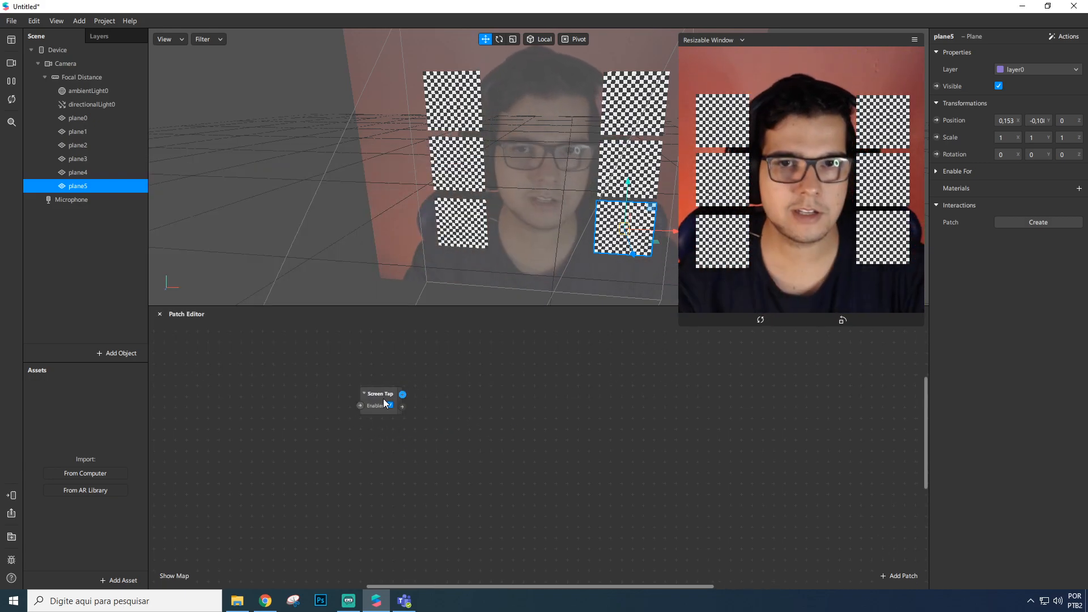
# Step: Feed the Screen Tap output into a new Random patch, and the Random output into a new Value patch
pyautogui.moveTo(372, 395); pyautogui.dragTo(526, 409)
pyautogui.write('ran')
pyautogui.press('Return')
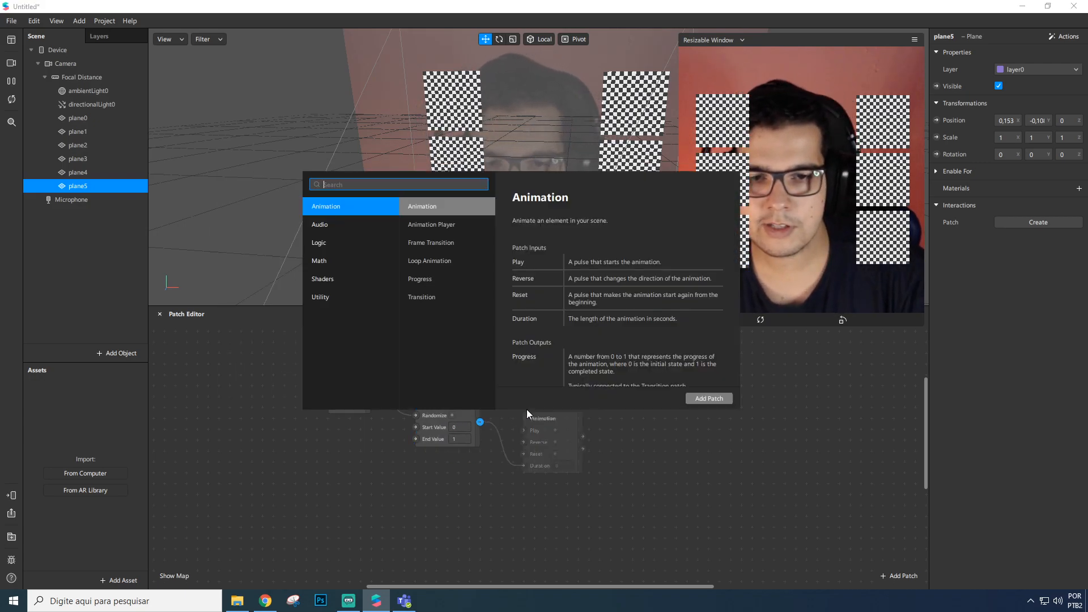
pyautogui.write('val')
pyautogui.press('Return')
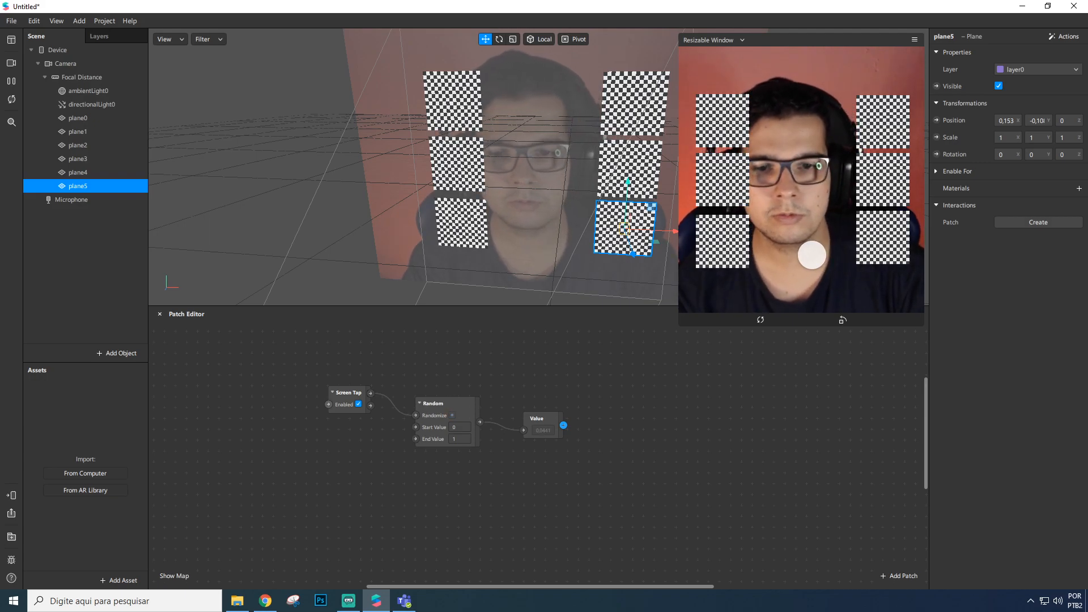
# Step: Arrange the Random and Value patches closer to the Screen Tap patch
pyautogui.moveTo(461, 402); pyautogui.dragTo(429, 391)
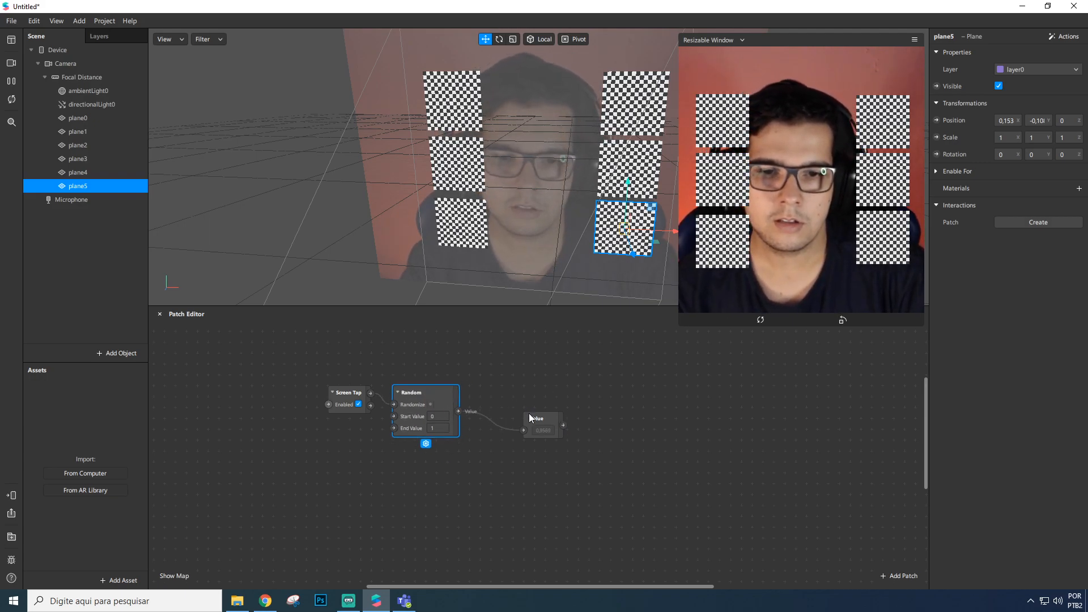
pyautogui.moveTo(528, 414); pyautogui.dragTo(506, 421)
pyautogui.moveTo(454, 397); pyautogui.dragTo(443, 407)
pyautogui.moveTo(514, 420); pyautogui.dragTo(491, 433)
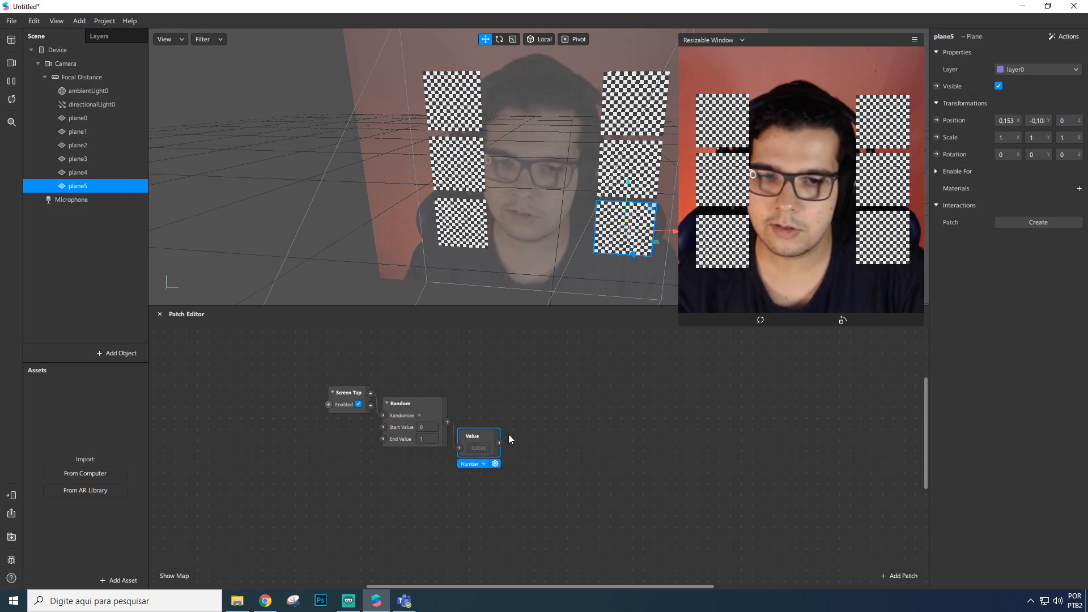
# Step: Connect a new Equals Exactly patch to the Value output and space the two patches apart
pyautogui.moveTo(562, 389); pyautogui.dragTo(562, 388)
pyautogui.write('equals')
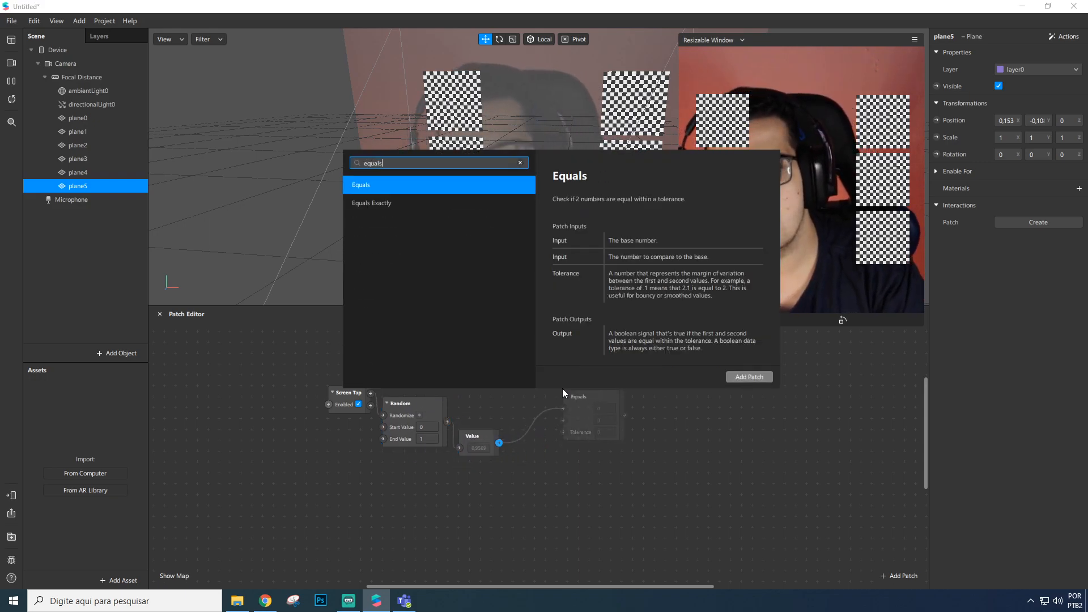
pyautogui.press('Down')
pyautogui.press('Return')
pyautogui.moveTo(574, 399); pyautogui.dragTo(621, 409)
pyautogui.moveTo(487, 443); pyautogui.dragTo(509, 421)
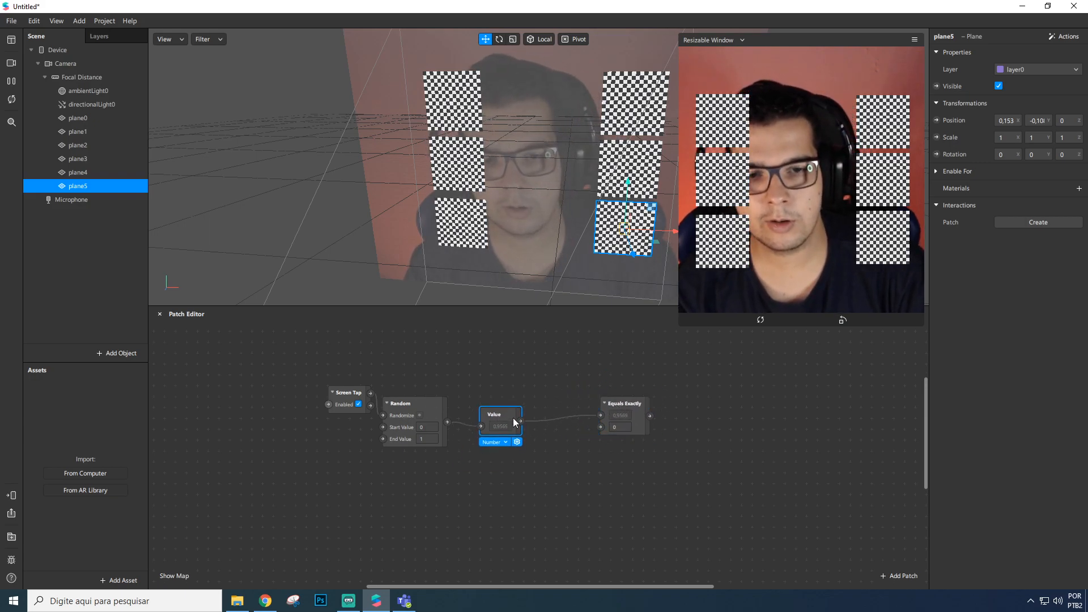
# Step: Connect a new Value patch to the Equals Exactly output to show its boolean result
pyautogui.click(620, 431)
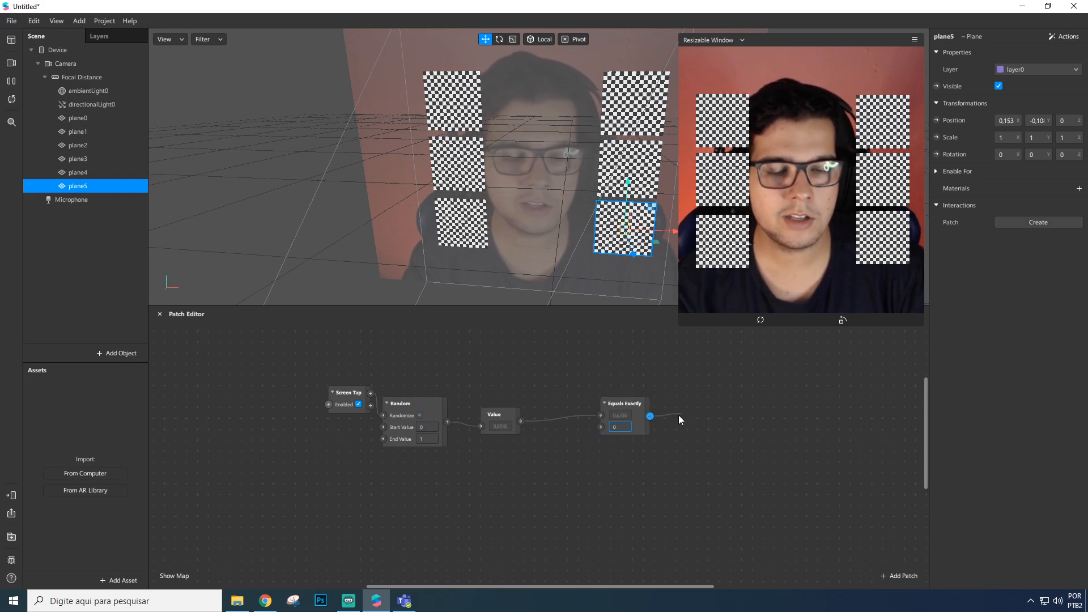
pyautogui.moveTo(684, 404); pyautogui.dragTo(657, 457)
pyautogui.moveTo(650, 418); pyautogui.dragTo(694, 401)
pyautogui.write('value')
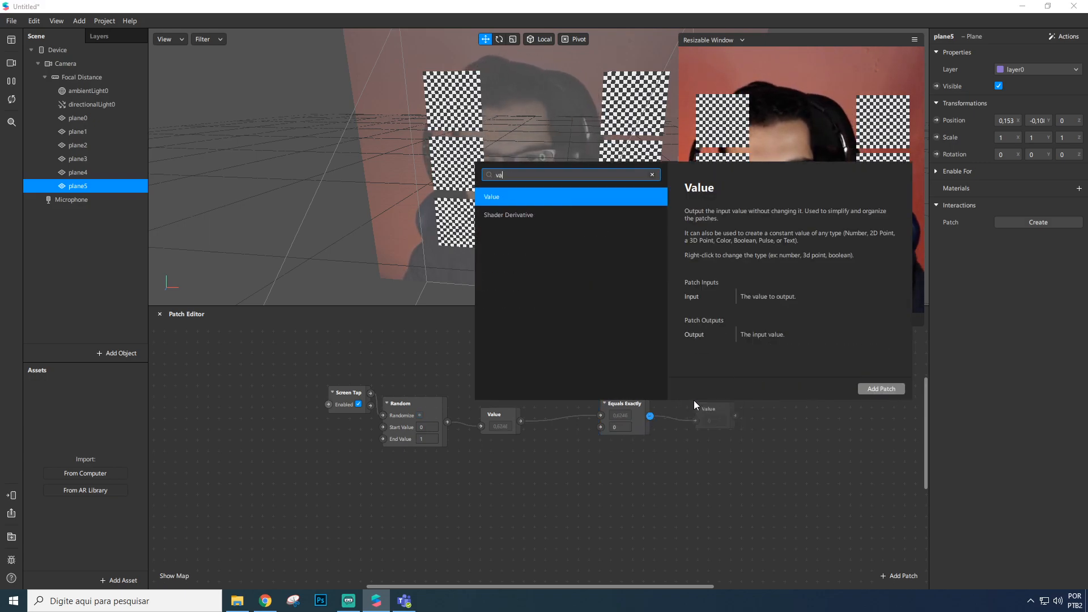
pyautogui.press('Return')
pyautogui.click(709, 436)
pyautogui.click(711, 462)
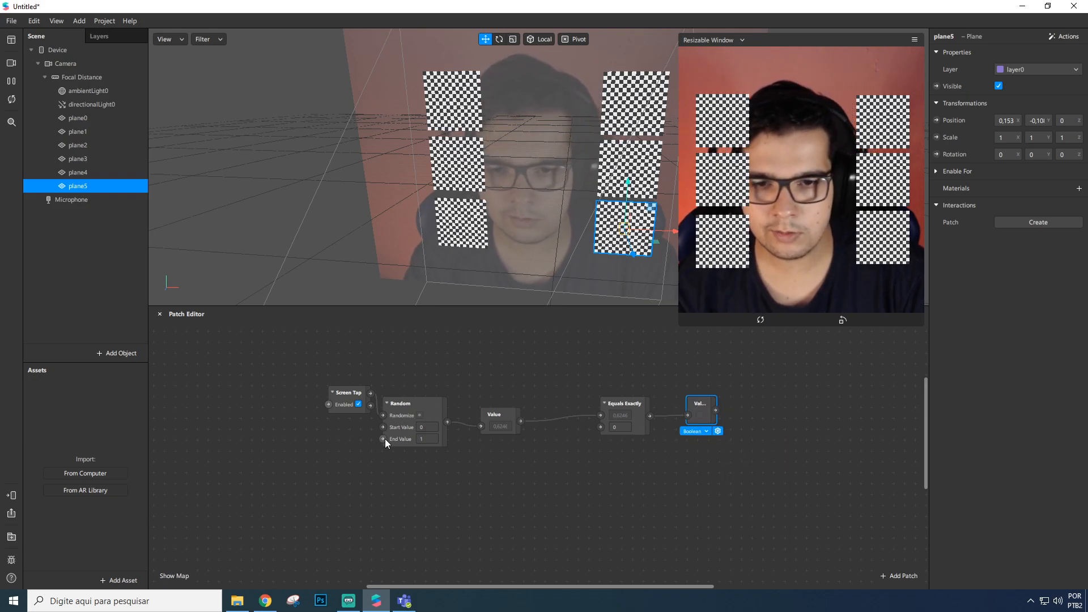
# Step: Set the Random patch's end value to 10,1 and tap the preview to generate a random number
pyautogui.click(437, 441)
pyautogui.write('10,1')
pyautogui.press('Return')
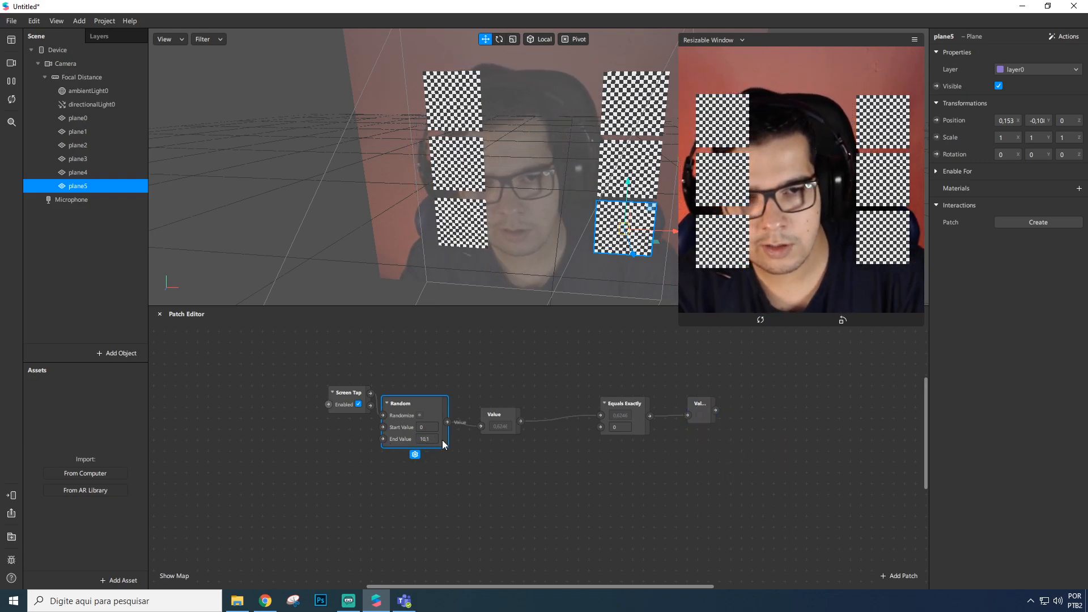
pyautogui.click(787, 214)
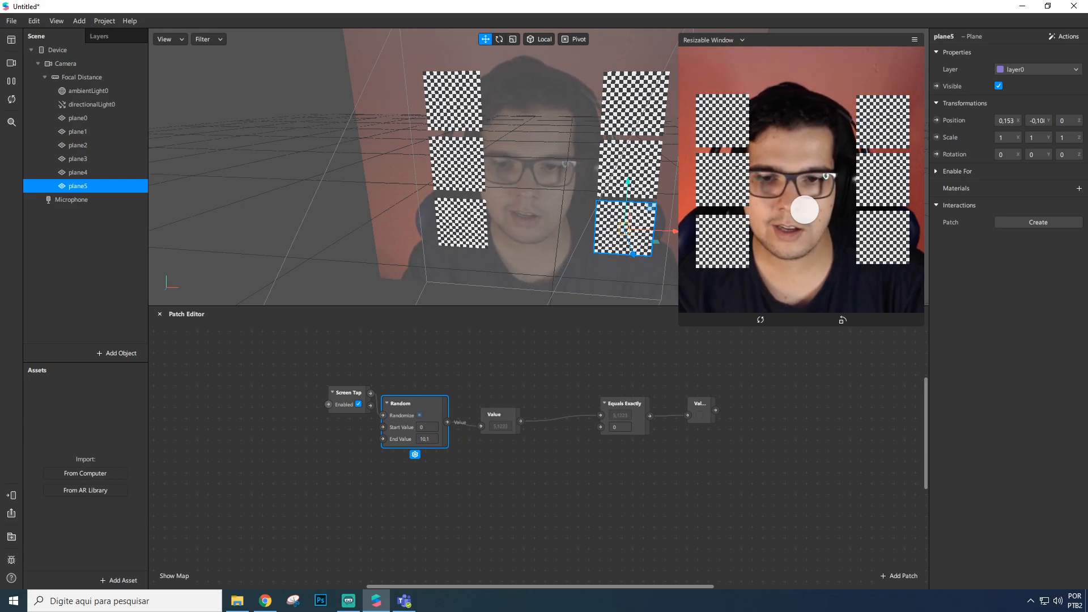
# Step: Set the Random patch's end value to 0,1 and tap the preview several times to generate new numbers
pyautogui.write('0,1')
pyautogui.press('Return')
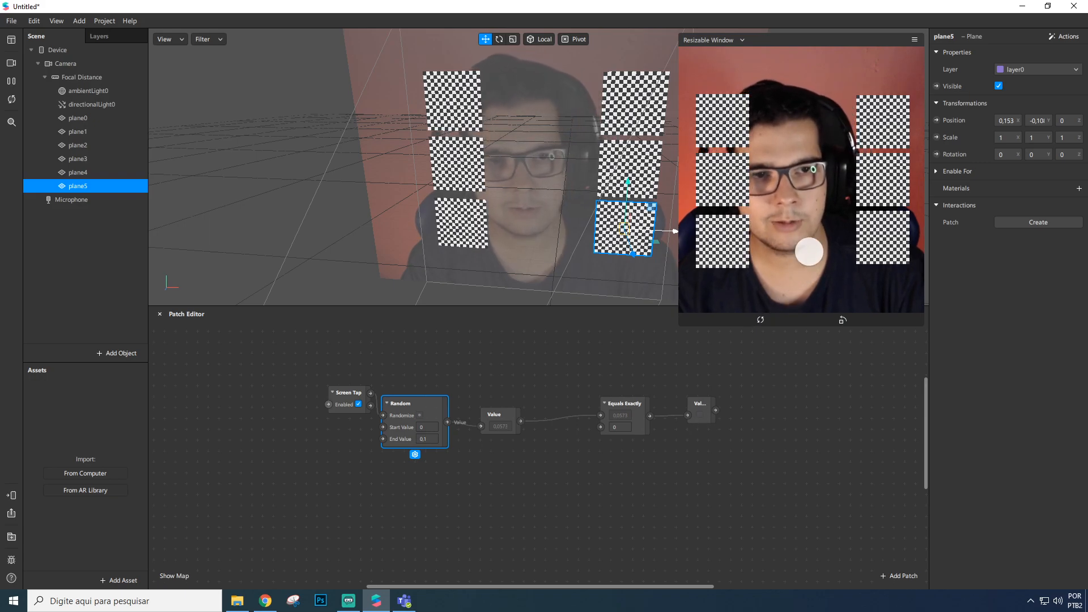
pyautogui.click(809, 236)
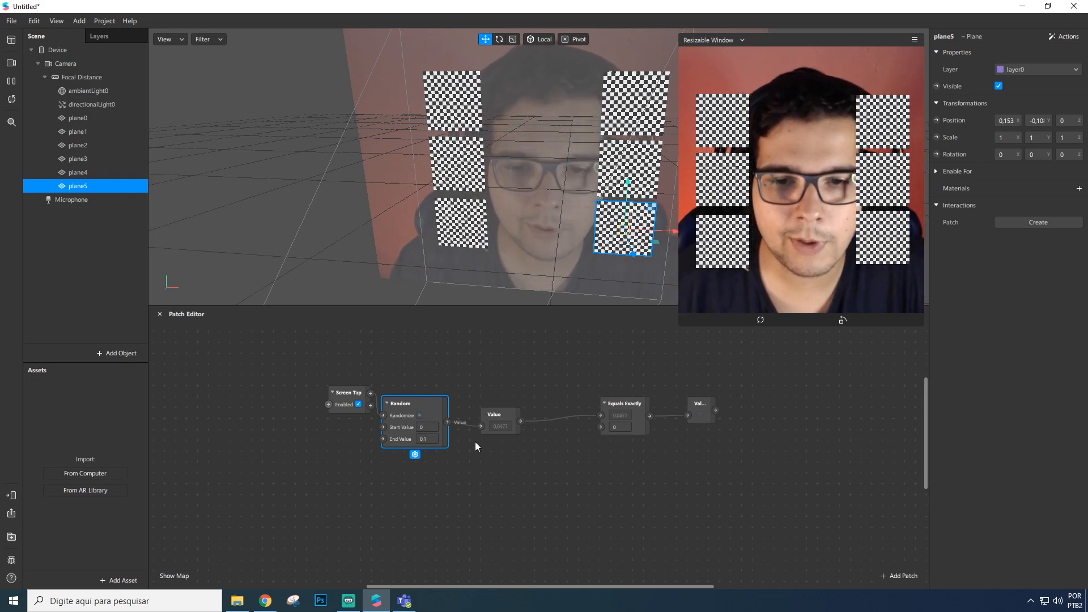
pyautogui.click(765, 270)
pyautogui.click(786, 242)
pyautogui.click(785, 242)
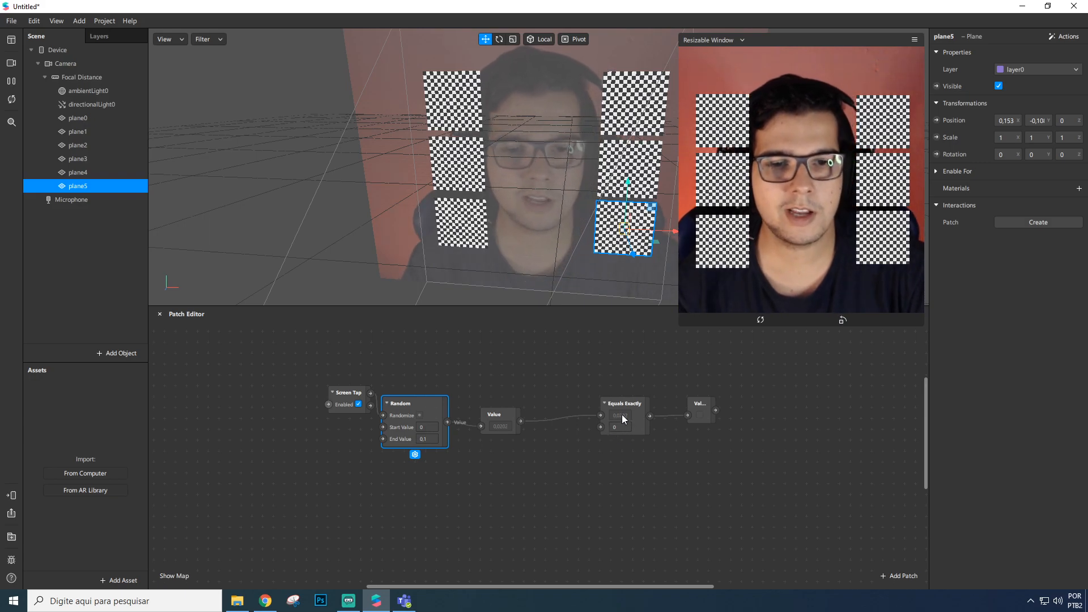
# Step: Make room after the Random patch by rearranging its neighbours and connect a new Floor patch to its output
pyautogui.moveTo(628, 404); pyautogui.dragTo(601, 451)
pyautogui.moveTo(522, 422); pyautogui.dragTo(533, 476)
pyautogui.moveTo(427, 404); pyautogui.dragTo(436, 392)
pyautogui.moveTo(353, 403); pyautogui.dragTo(333, 405)
pyautogui.moveTo(458, 411); pyautogui.dragTo(526, 389)
pyautogui.write('floo')
pyautogui.press('Return')
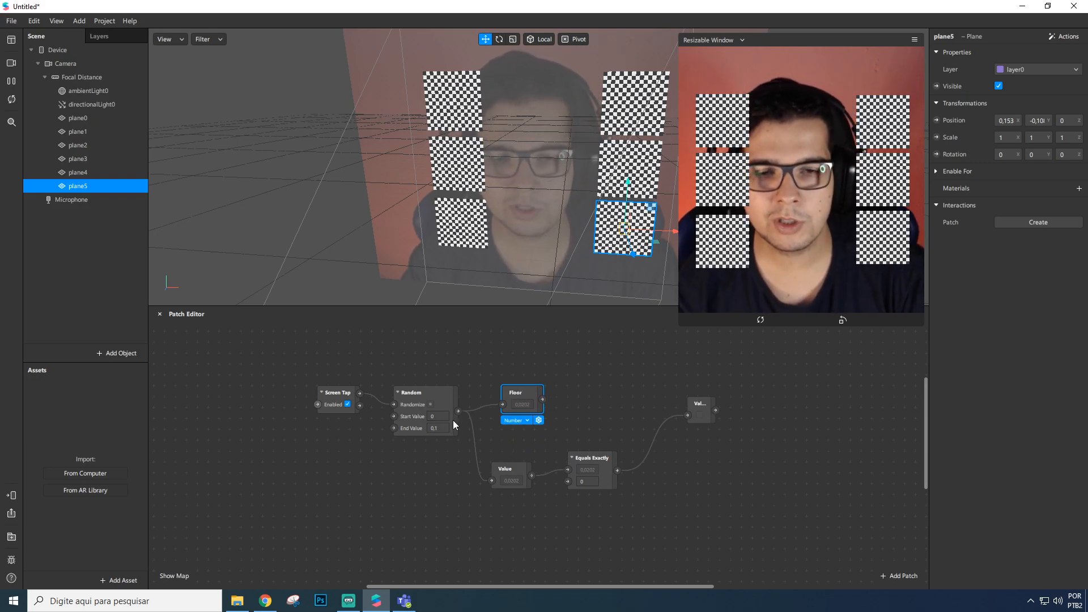
# Step: Place the Equals Exactly patch beside the Floor patch and feed the Floor output into its first input
pyautogui.moveTo(607, 458); pyautogui.dragTo(598, 386)
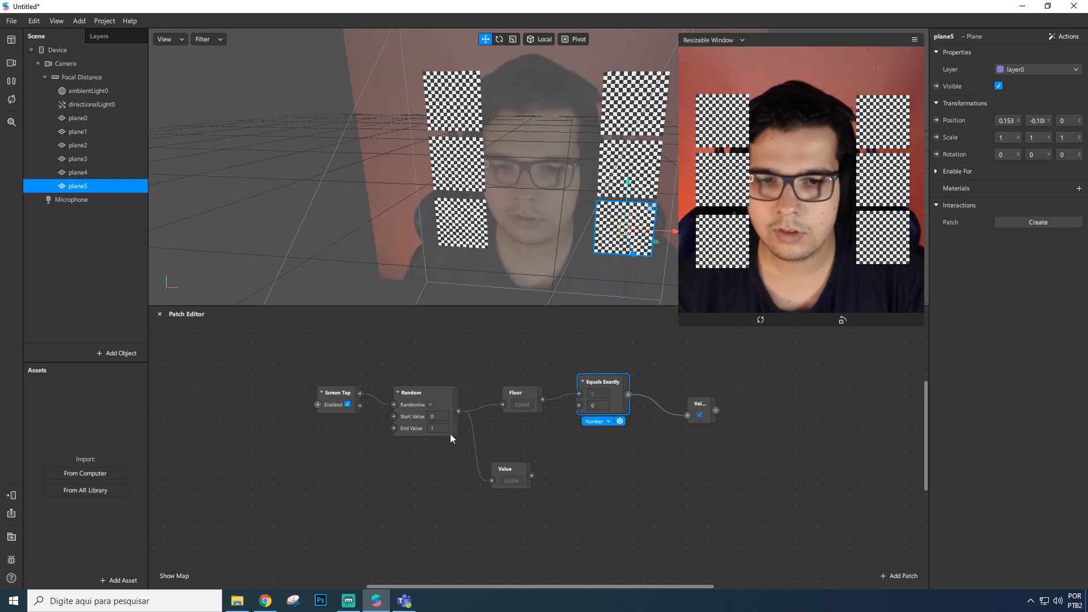
pyautogui.moveTo(598, 381); pyautogui.dragTo(609, 382)
pyautogui.click(521, 401)
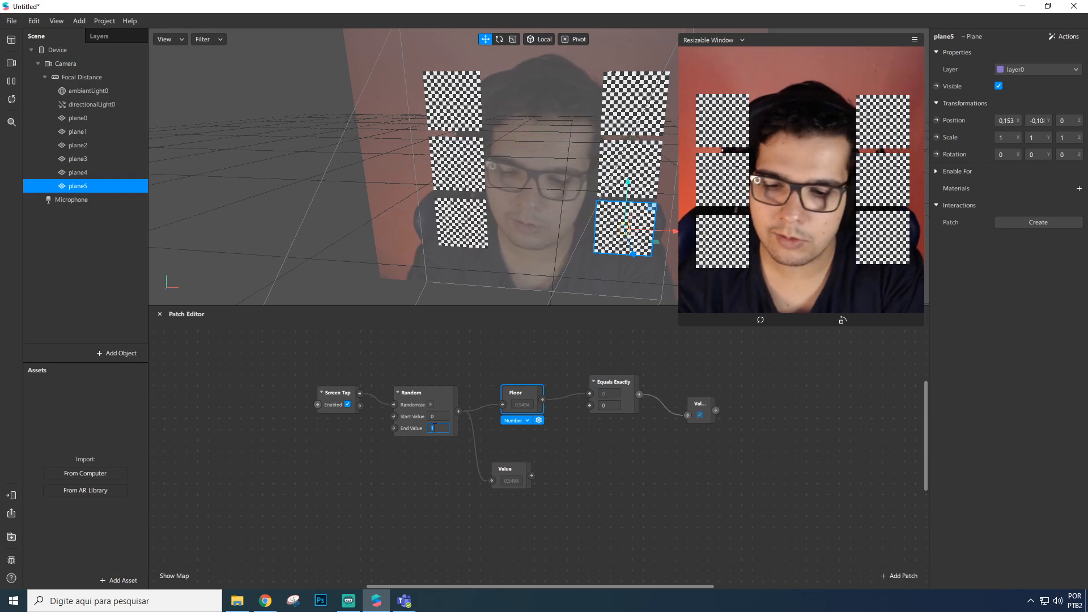
# Step: Set the Random patch's end value to 5,9
pyautogui.click(436, 428)
pyautogui.write('5,9')
pyautogui.press('Return')
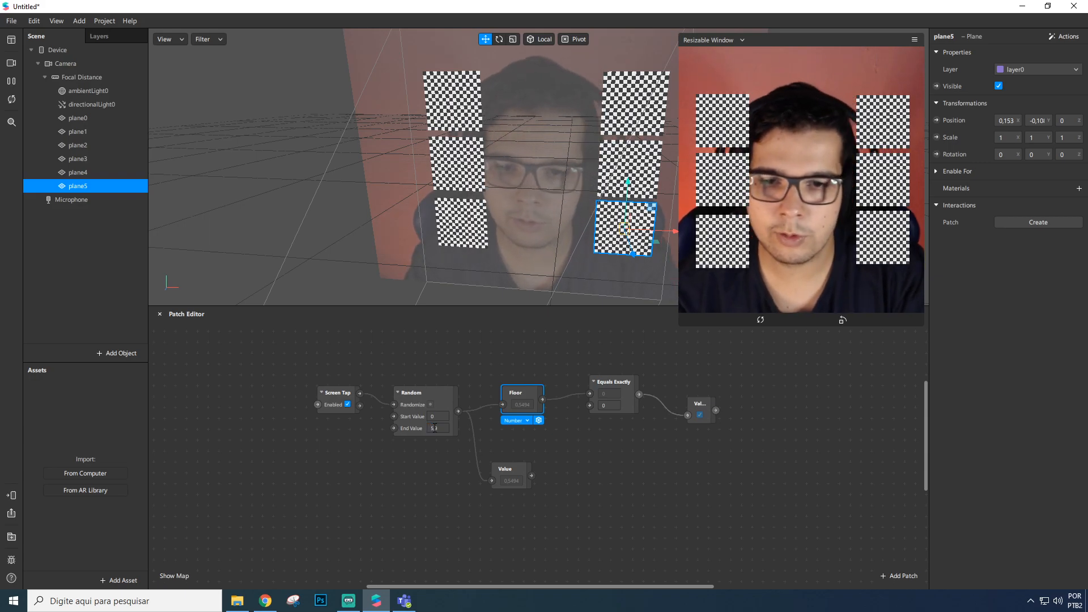
# Step: Delete both Value patches and move the Equals Exactly patch in line beside the Floor patch
pyautogui.click(504, 465)
pyautogui.press('Delete')
pyautogui.click(421, 399)
pyautogui.moveTo(430, 393); pyautogui.dragTo(426, 392)
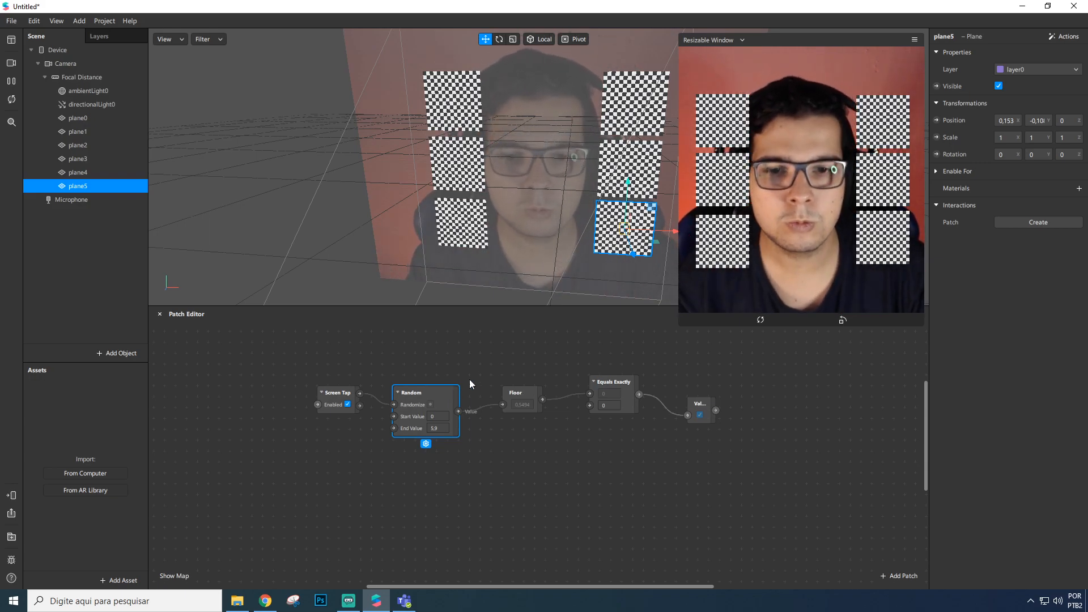
pyautogui.moveTo(614, 383); pyautogui.dragTo(734, 407)
pyautogui.click(689, 419)
pyautogui.press('Delete')
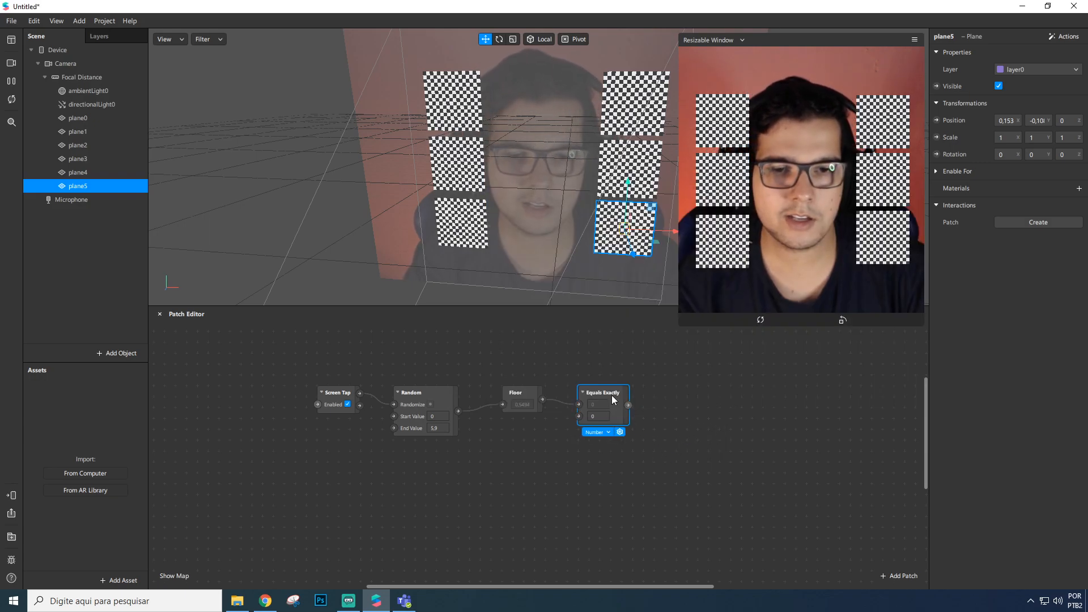
# Step: Duplicate the Equals Exactly patch several times in a column, setting the first two copies' second inputs to 1 and 2
pyautogui.hotkey('ctrl', 'd')
pyautogui.moveTo(611, 410); pyautogui.dragTo(613, 572)
pyautogui.write('1')
pyautogui.hotkey('ctrl', 'd')
pyautogui.hotkey('ctrl', 'd')
pyautogui.hotkey('ctrl', 'd')
pyautogui.click(599, 503)
pyautogui.write('2')
pyautogui.scroll(-1, 658, 505)
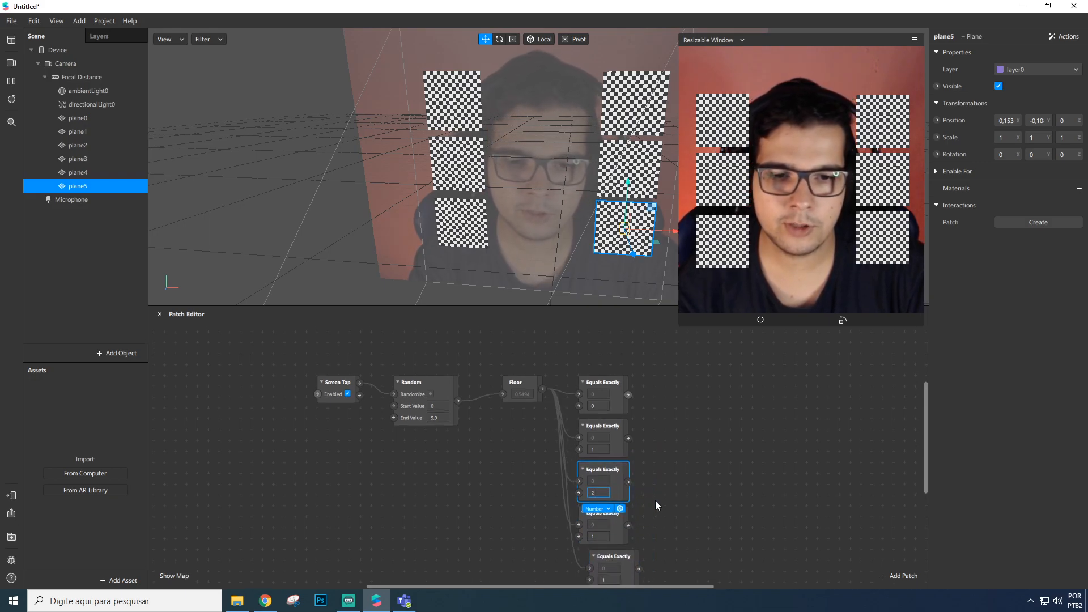
# Step: Set the second inputs of the next two Equals Exactly copies to 3 and 4
pyautogui.click(600, 536)
pyautogui.write('3')
pyautogui.scroll(-1, 628, 533)
pyautogui.click(611, 550)
pyautogui.write('4')
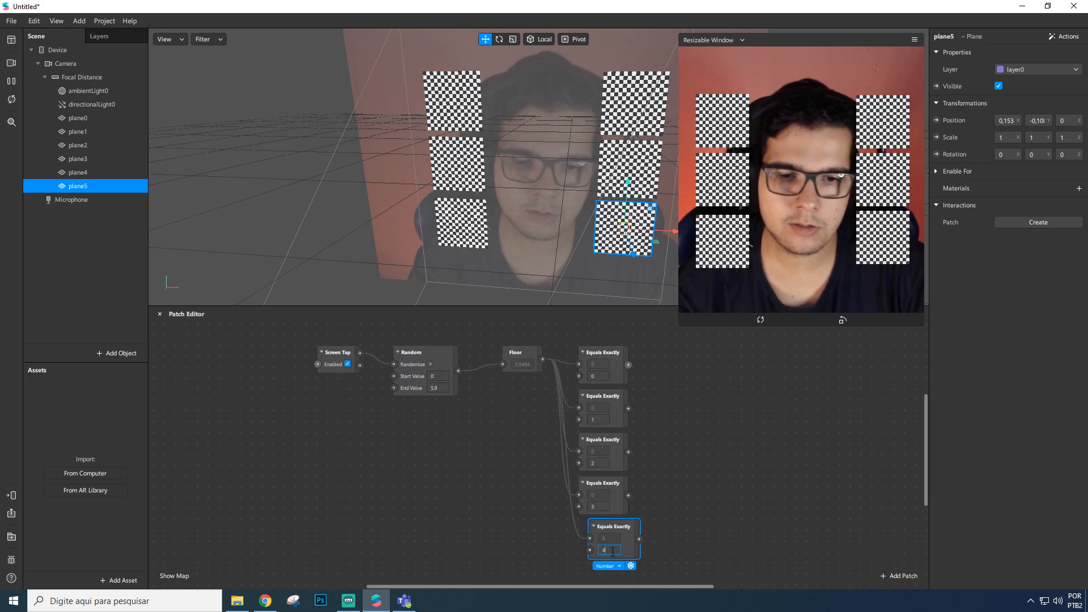
# Step: Add another Equals Exactly copy with its second input set to 5 and align the lower copies with the column
pyautogui.click(623, 535)
pyautogui.moveTo(633, 558); pyautogui.dragTo(610, 569)
pyautogui.scroll(-2, 621, 549)
pyautogui.write('5')
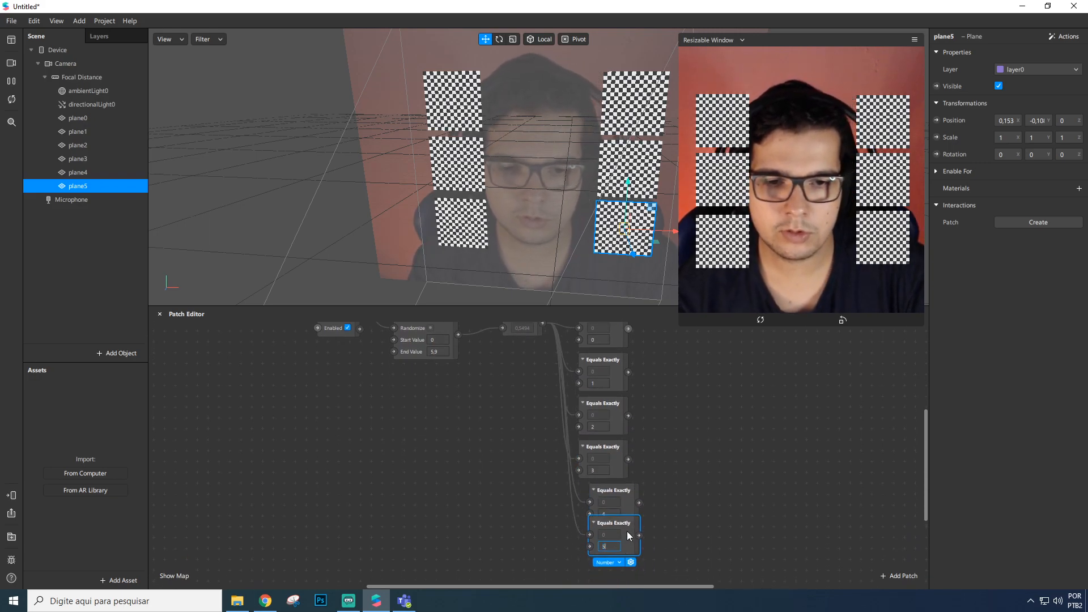
pyautogui.moveTo(619, 522); pyautogui.dragTo(607, 533)
pyautogui.moveTo(609, 493); pyautogui.dragTo(597, 494)
pyautogui.click(664, 488)
pyautogui.scroll(2, 664, 488)
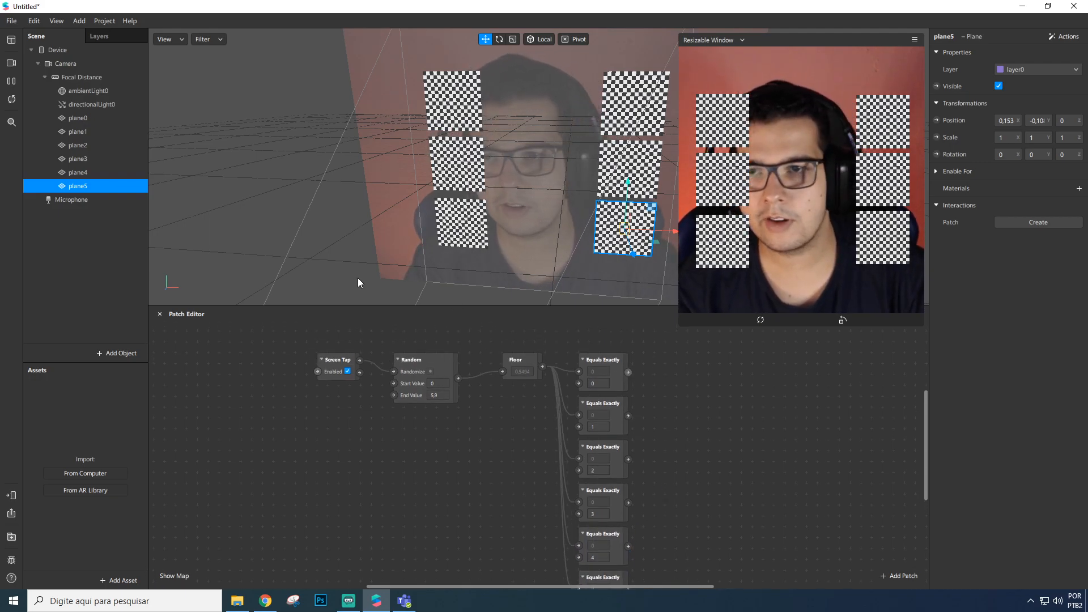
# Step: Create Visible property patches for plane0 through plane5 and arrange them in order beside the Equals Exactly patches
pyautogui.click(88, 119)
pyautogui.keyDown('shift'); pyautogui.click(87, 186); pyautogui.keyUp('shift')
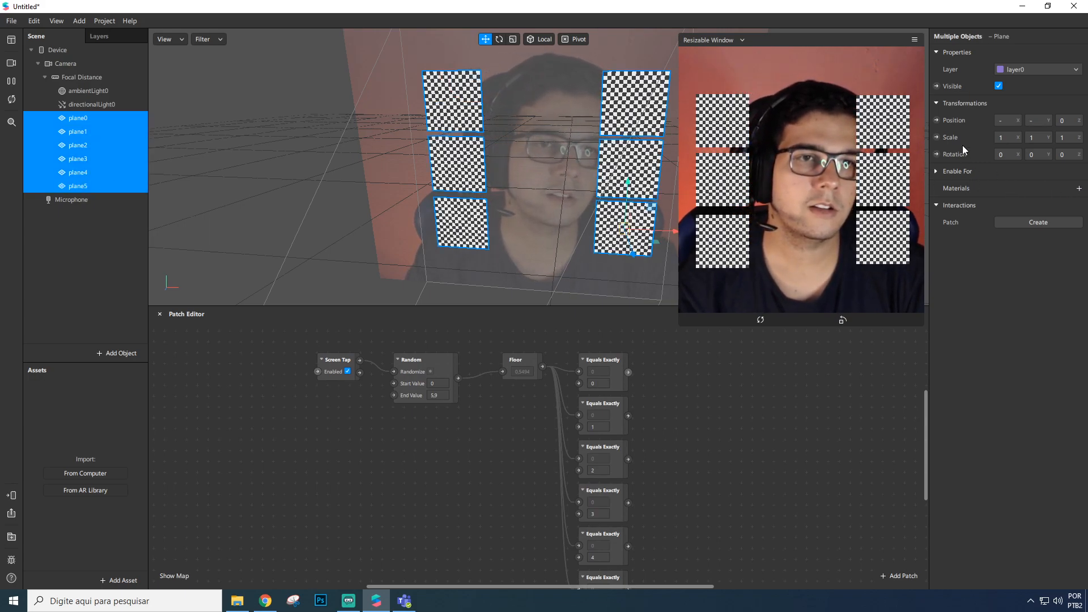
pyautogui.click(937, 88)
pyautogui.scroll(-1, 550, 459)
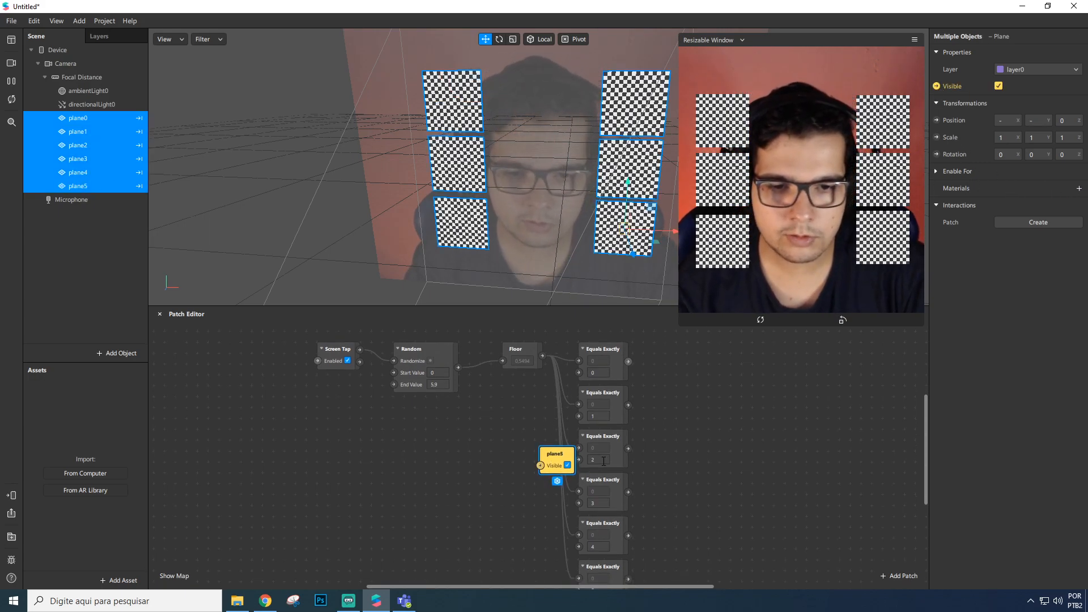
pyautogui.moveTo(560, 441); pyautogui.dragTo(692, 514)
pyautogui.moveTo(561, 448); pyautogui.dragTo(688, 493)
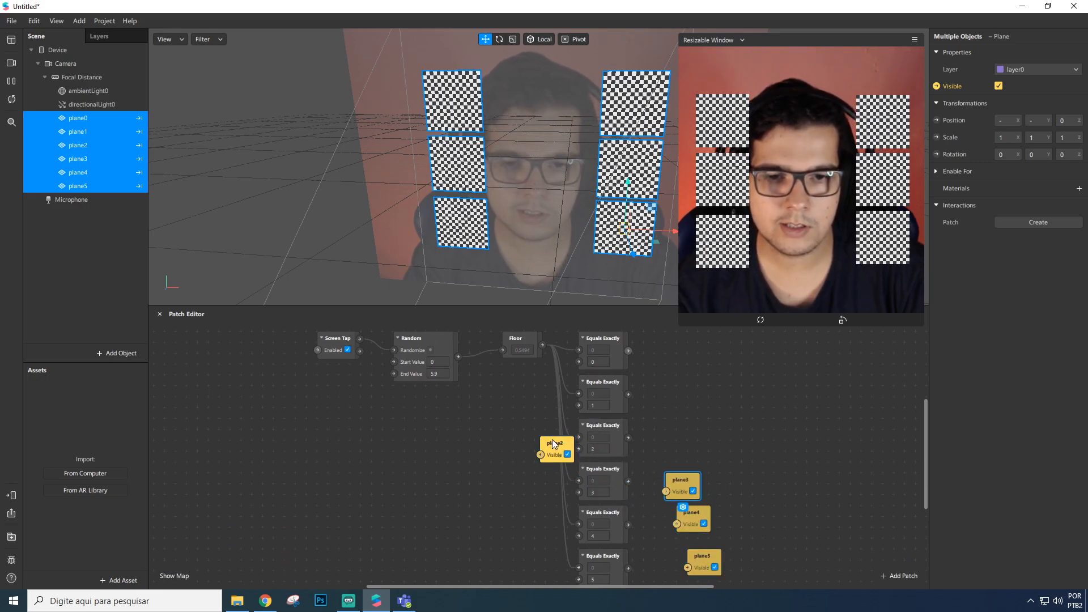
pyautogui.moveTo(551, 434); pyautogui.dragTo(658, 350)
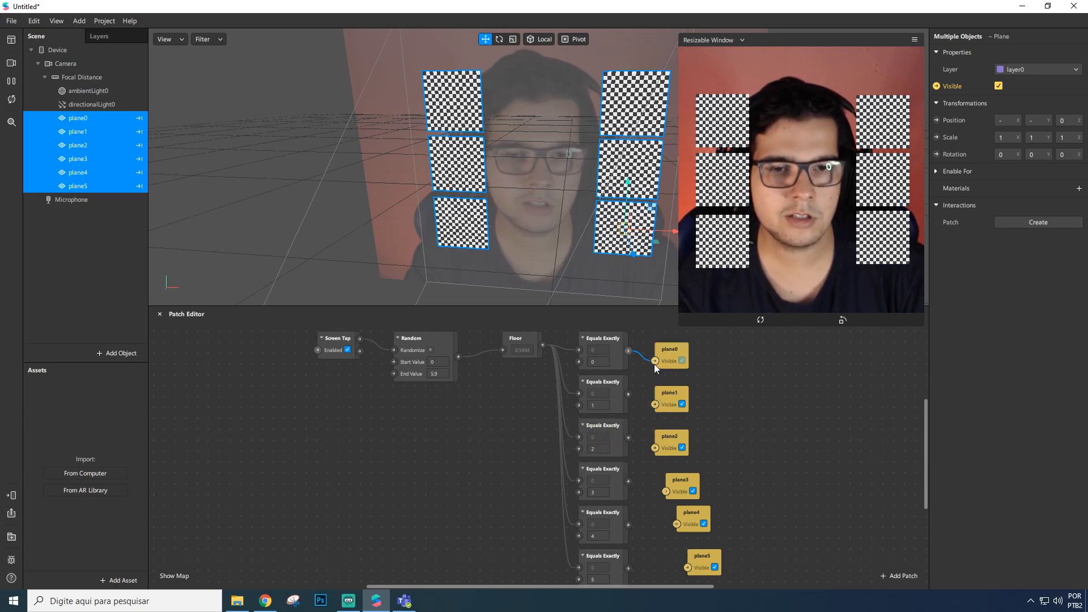
# Step: Connect the Equals Exactly outputs to the Visible inputs of the matching planes and straighten the last plane patches
pyautogui.moveTo(627, 394); pyautogui.dragTo(655, 404)
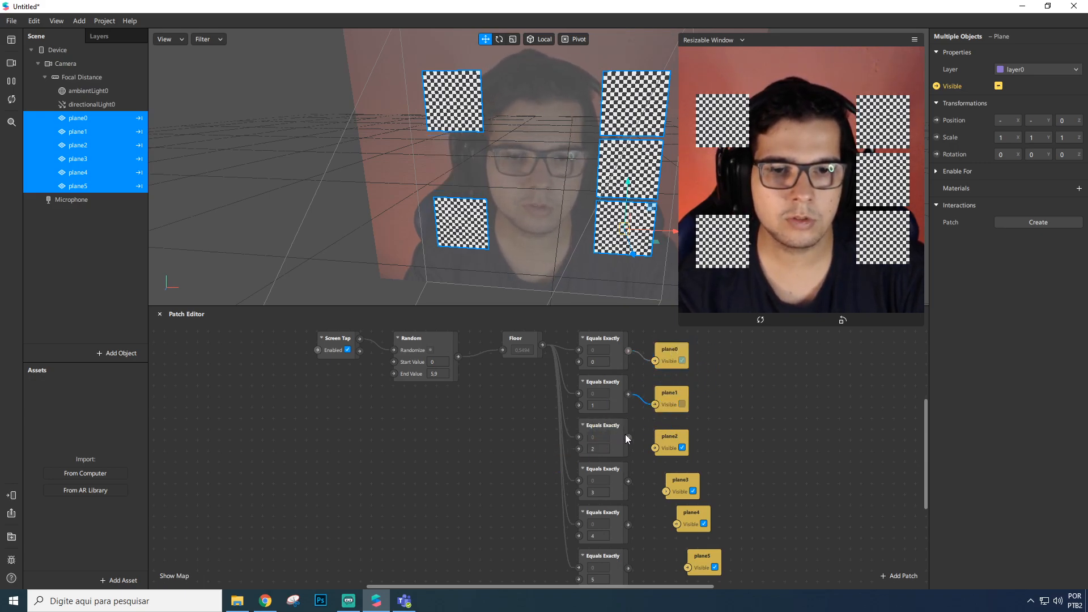
pyautogui.moveTo(654, 450); pyautogui.dragTo(655, 448)
pyautogui.moveTo(661, 498); pyautogui.dragTo(665, 491)
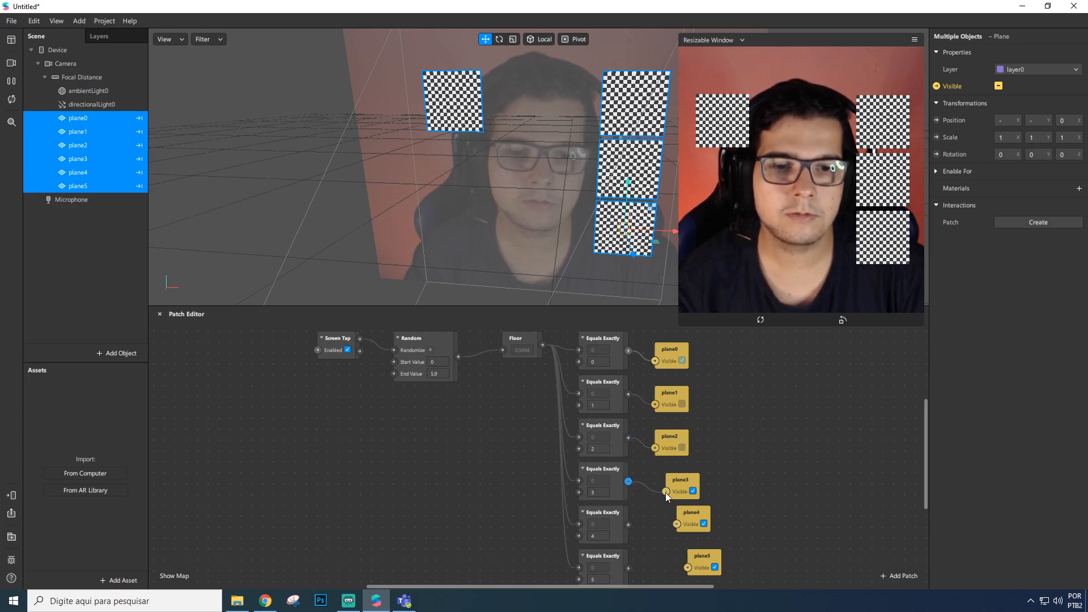
pyautogui.moveTo(627, 525); pyautogui.dragTo(677, 524)
pyautogui.moveTo(652, 570)
pyautogui.mouseDown()
pyautogui.moveTo(687, 567)
pyautogui.moveTo(671, 565)
pyautogui.mouseUp()
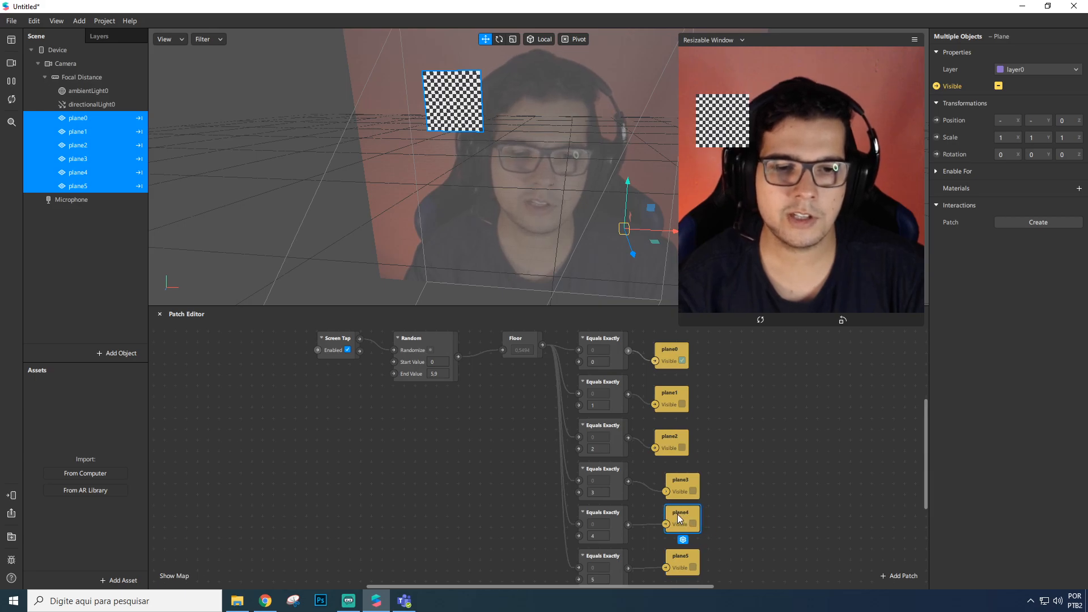
# Step: Review the comparison patches and tap the preview a few times to check that each number shows its matching plane
pyautogui.scroll(2, 601, 367)
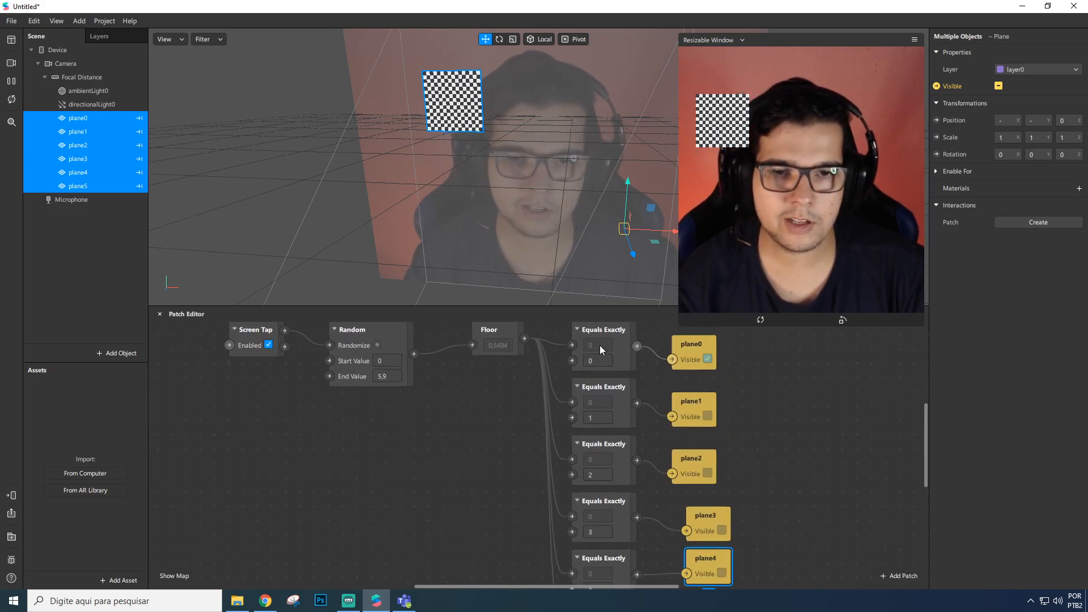
pyautogui.click(598, 346)
pyautogui.scroll(-3, 576, 383)
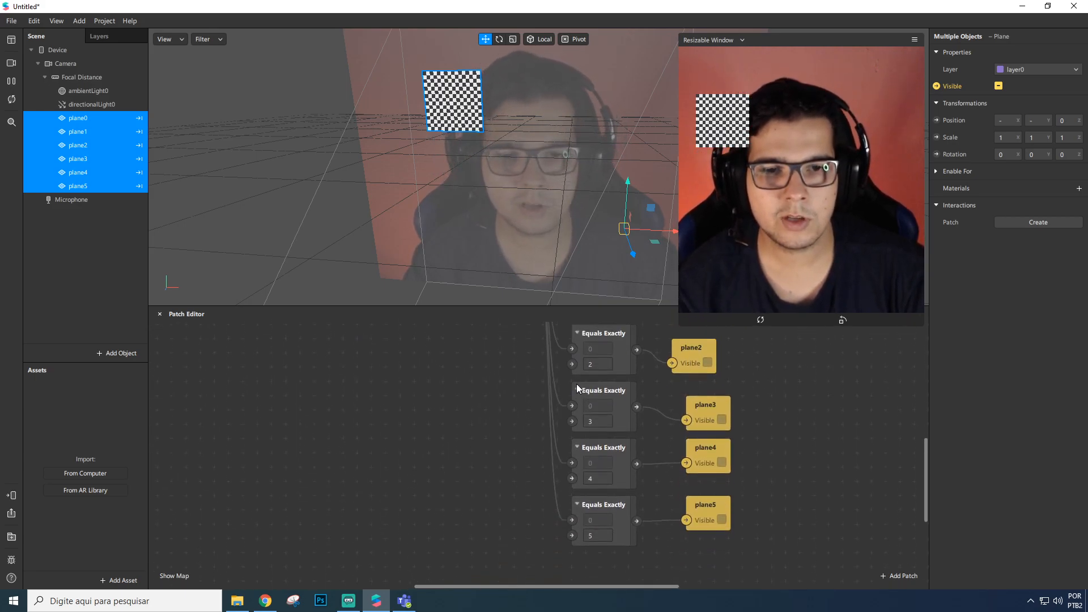
pyautogui.scroll(5, 620, 526)
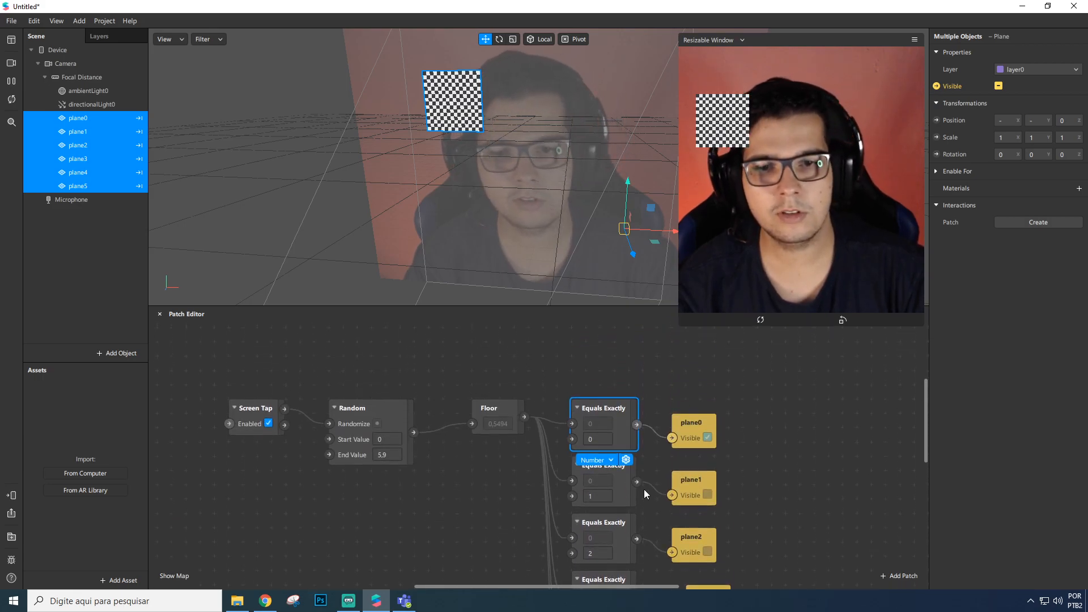
pyautogui.scroll(-2, 644, 489)
pyautogui.click(826, 240)
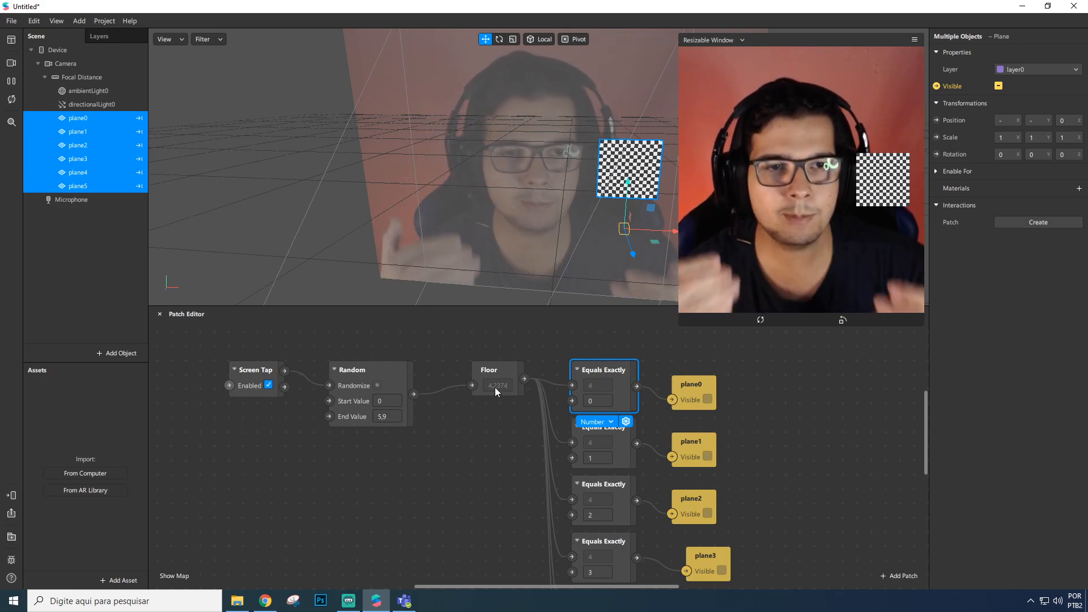
pyautogui.click(811, 240)
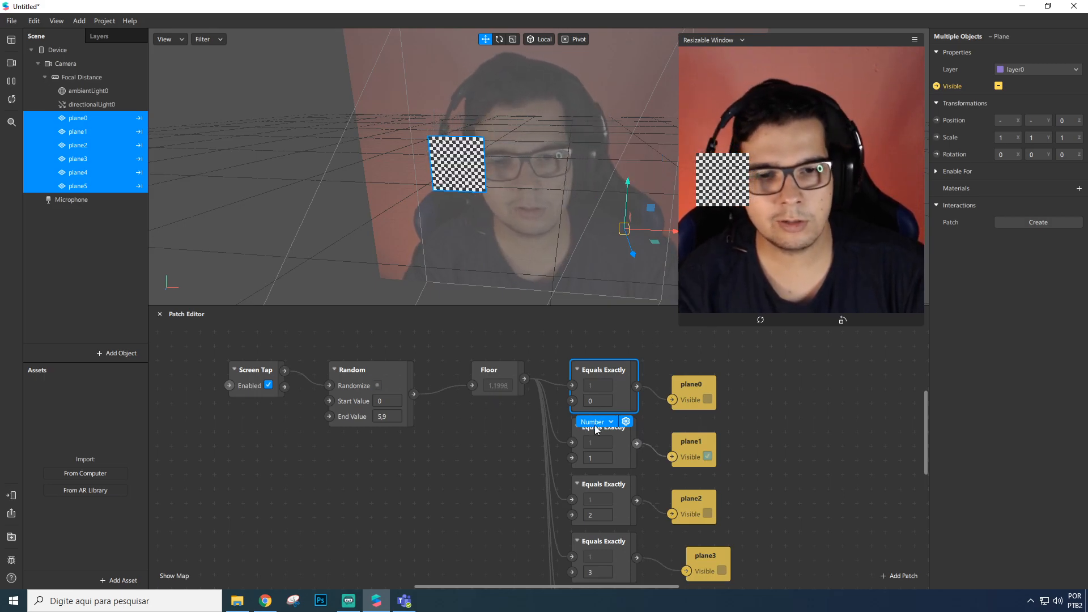
pyautogui.click(787, 248)
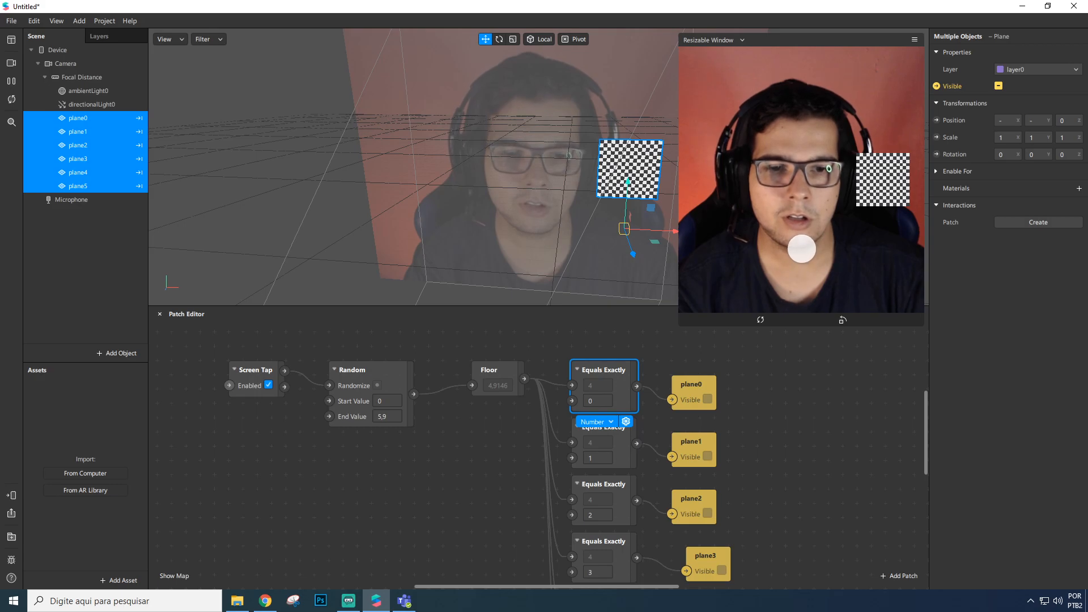
pyautogui.keyDown('ctrl'); pyautogui.scroll(-2, 808, 411); pyautogui.keyUp('ctrl')
pyautogui.scroll(-2, 797, 454)
pyautogui.keyDown('ctrl'); pyautogui.scroll(2, 764, 438); pyautogui.keyUp('ctrl')
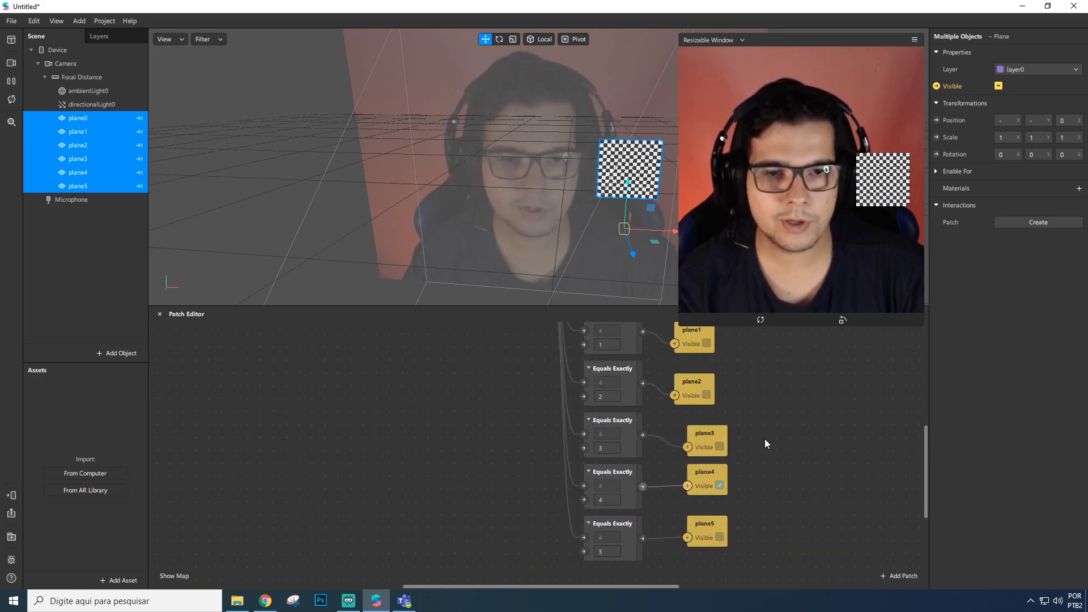
pyautogui.scroll(3, 720, 427)
pyautogui.click(775, 265)
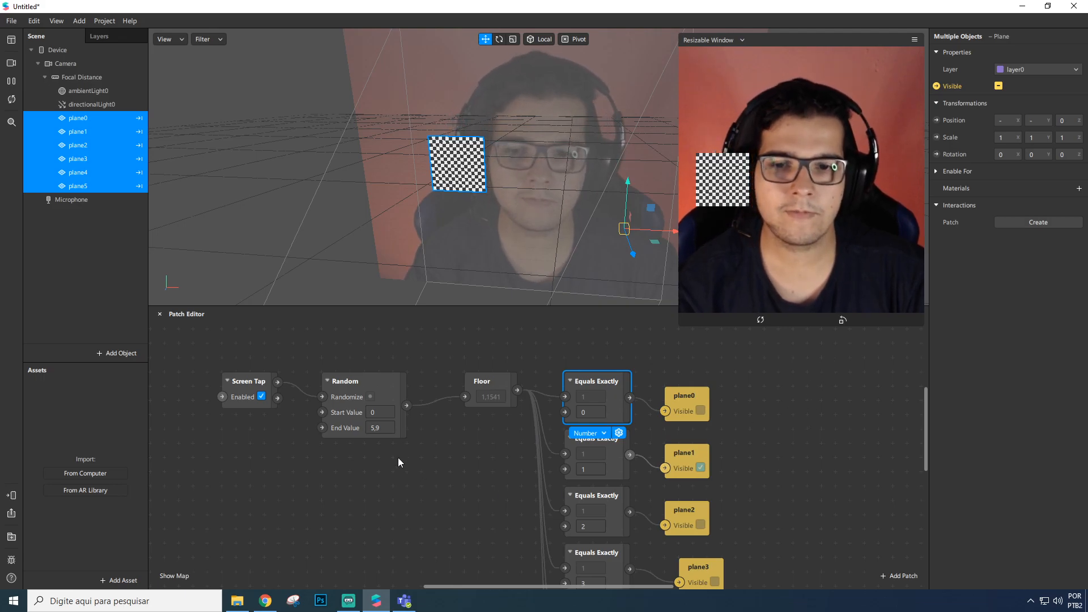
# Step: Check the Random patch's end value, then tap the preview repeatedly to test the random switching between the six planes
pyautogui.click(383, 428)
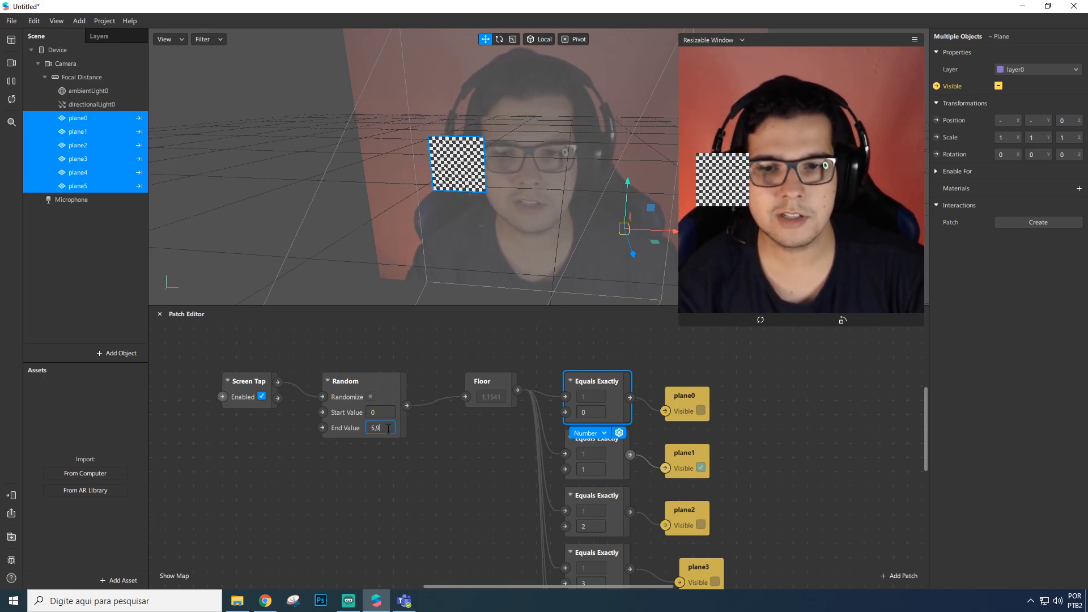
pyautogui.click(818, 294)
pyautogui.click(814, 236)
pyautogui.click(815, 238)
pyautogui.click(815, 240)
pyautogui.click(816, 242)
pyautogui.click(816, 242)
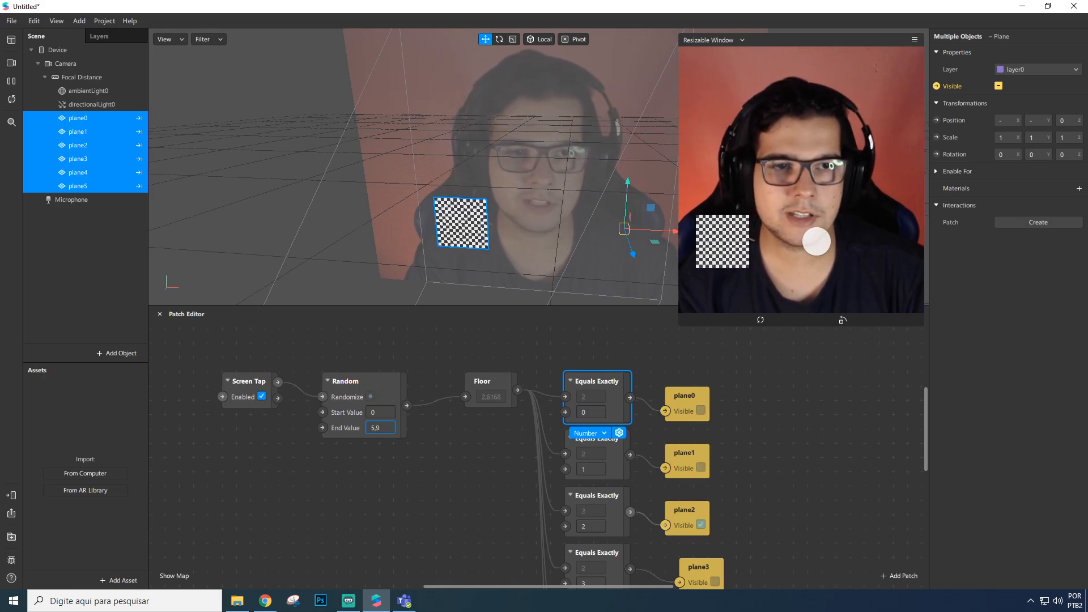
pyautogui.click(817, 242)
pyautogui.click(816, 242)
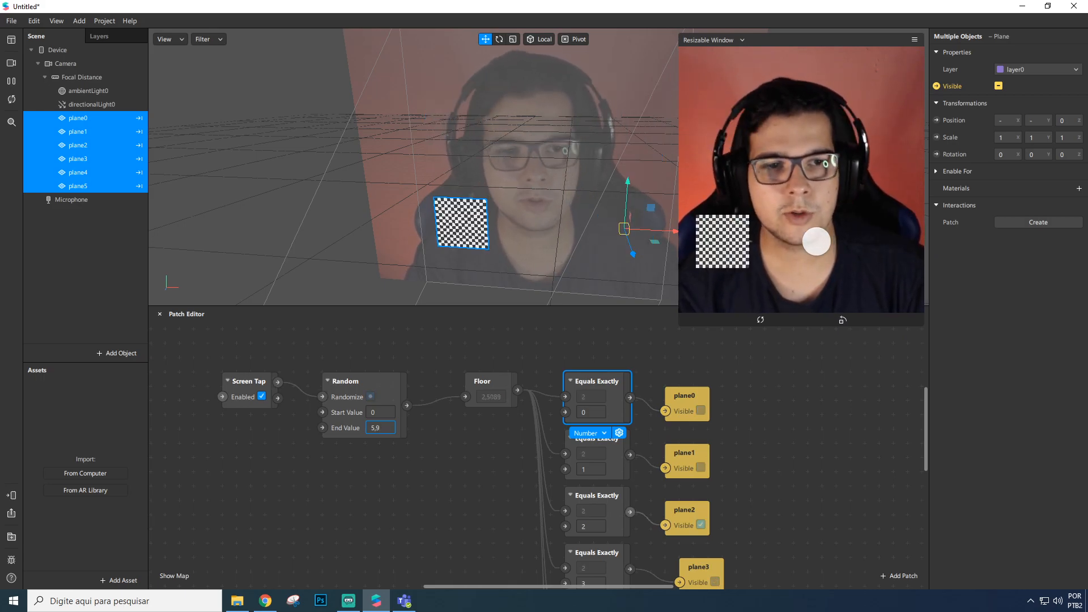
pyautogui.click(816, 242)
pyautogui.click(817, 242)
pyautogui.click(817, 242)
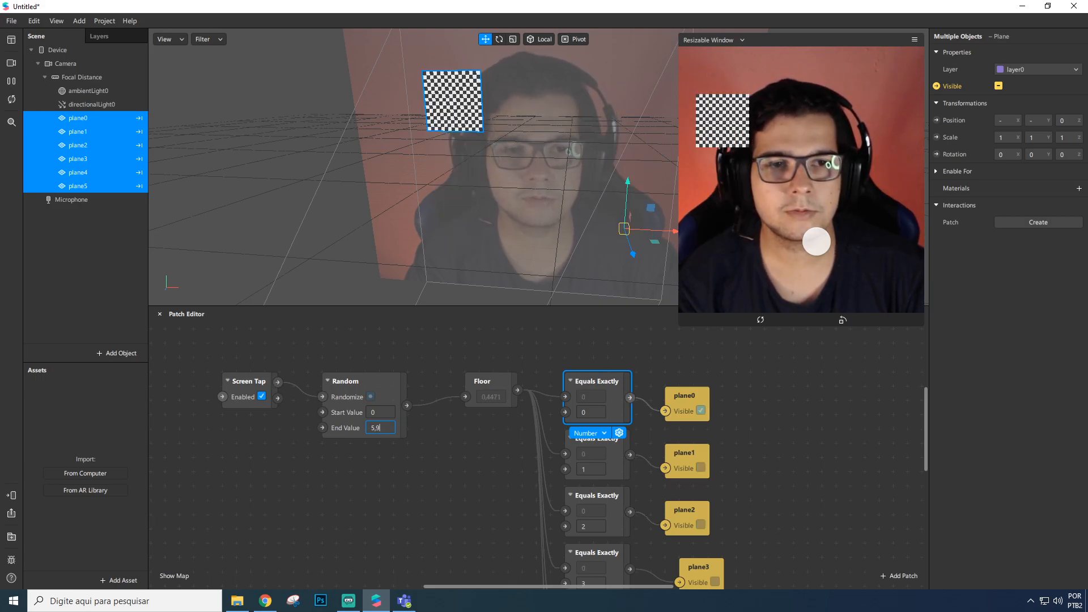
pyautogui.click(816, 241)
pyautogui.click(817, 242)
pyautogui.click(285, 444)
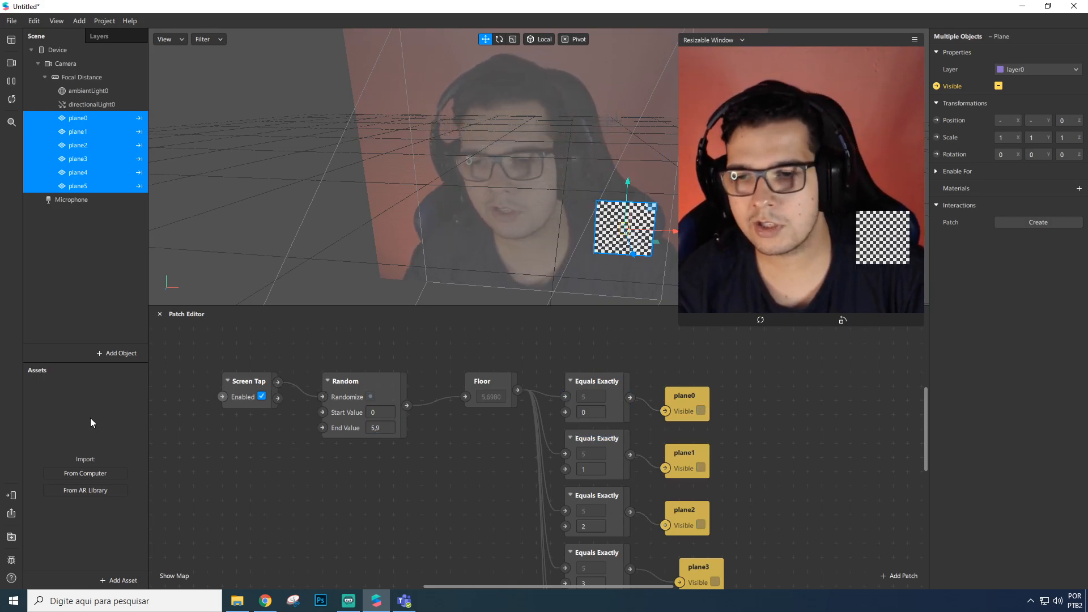
# Step: Add an animation sequence asset and set its FPS to 10
pyautogui.click(119, 580)
pyautogui.click(194, 520)
pyautogui.click(84, 400)
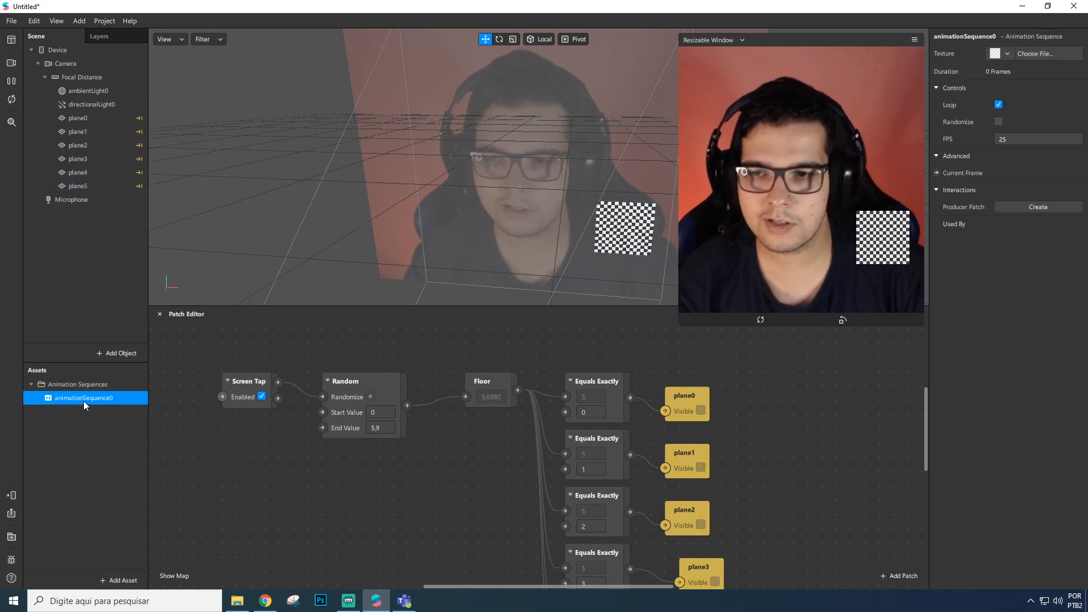
pyautogui.write('1')
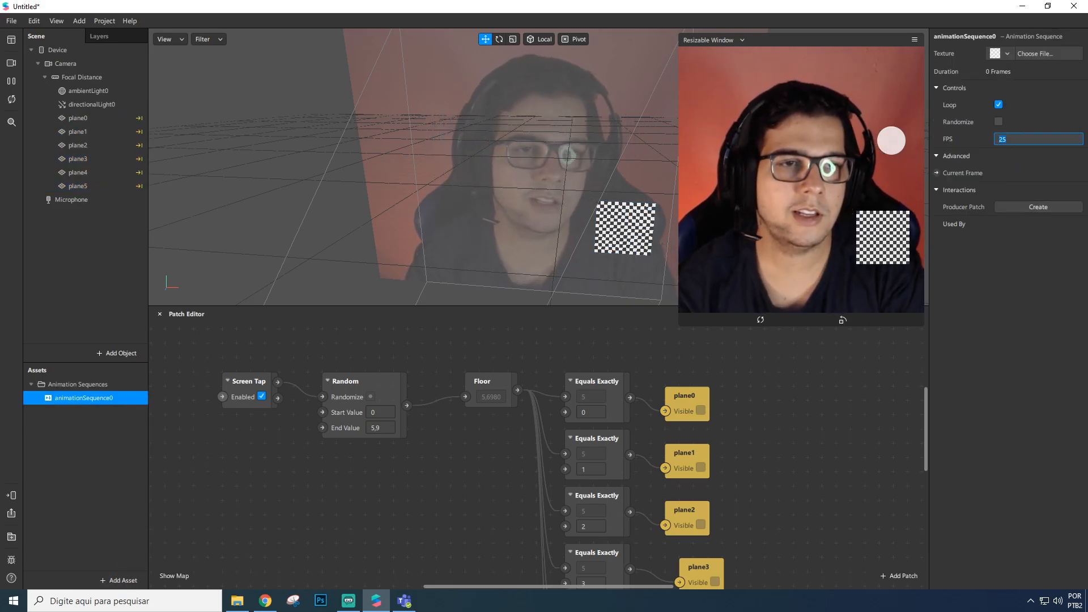
pyautogui.write('0')
pyautogui.press('Return')
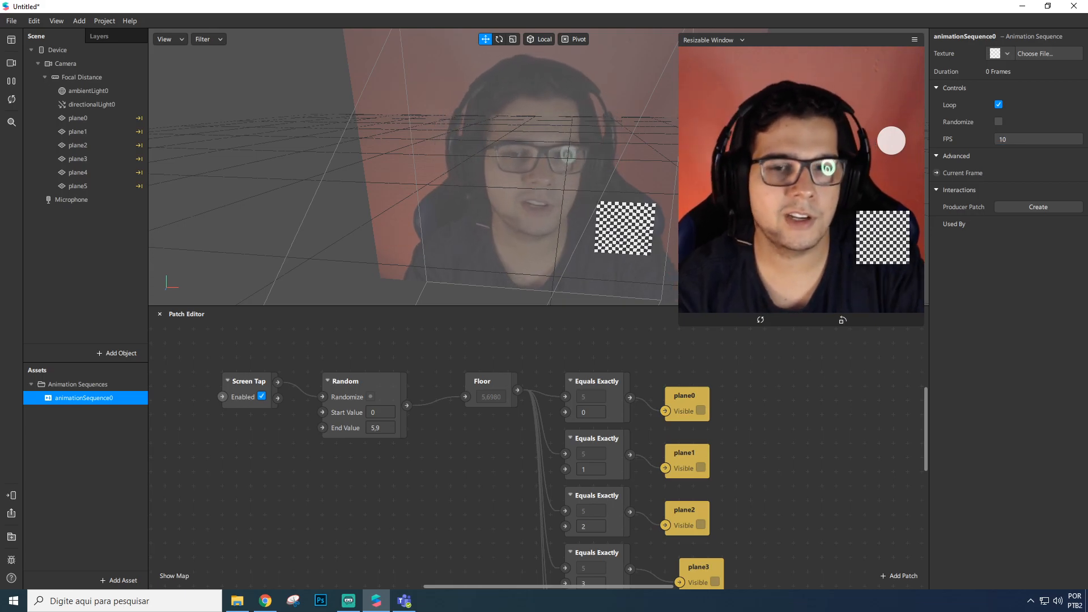
# Step: Create a Current Frame patch for the animation sequence, make room around it, and feed the Random output into it
pyautogui.click(936, 173)
pyautogui.moveTo(562, 477); pyautogui.dragTo(445, 518)
pyautogui.moveTo(375, 394); pyautogui.dragTo(275, 437)
pyautogui.moveTo(471, 393); pyautogui.dragTo(285, 508)
pyautogui.moveTo(448, 507); pyautogui.dragTo(458, 391)
pyautogui.moveTo(307, 449); pyautogui.dragTo(404, 383)
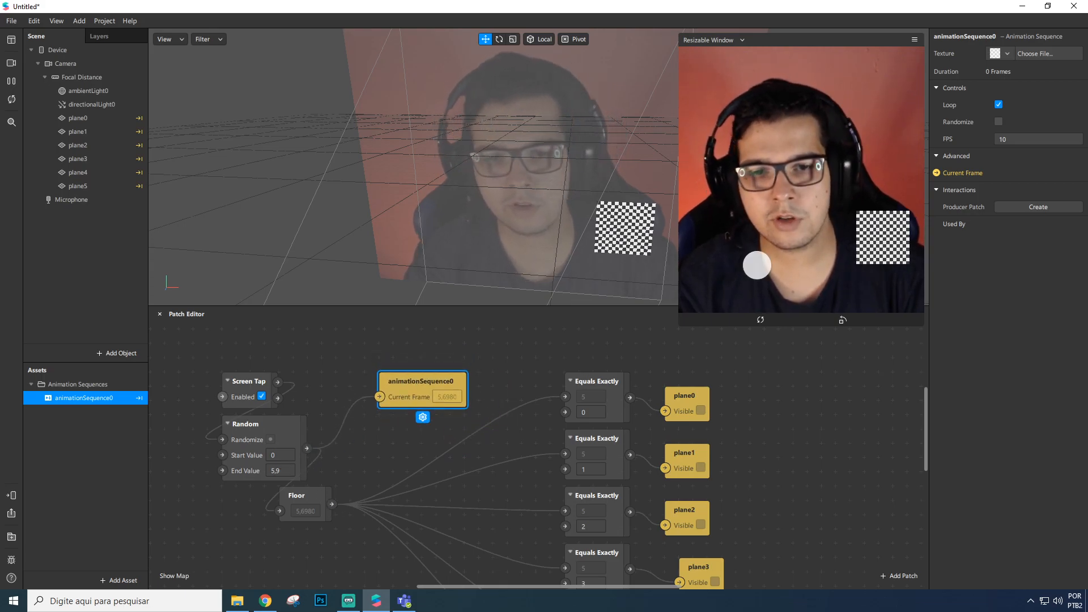
# Step: Tap the preview several times to test the Random output driving the animation sequence's current frame
pyautogui.click(847, 216)
pyautogui.click(794, 221)
pyautogui.click(811, 219)
pyautogui.click(807, 219)
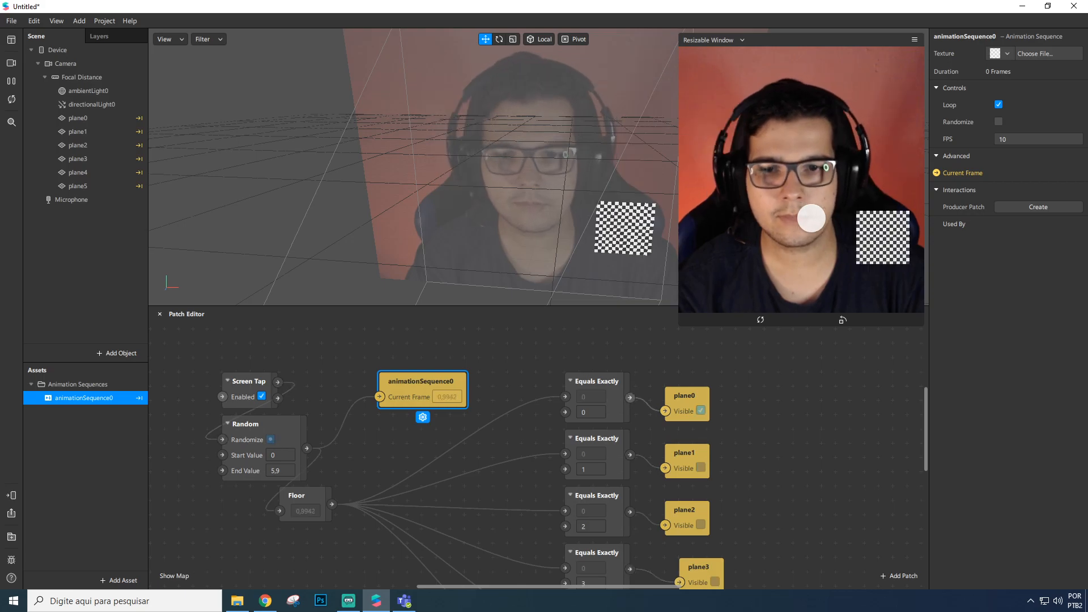
pyautogui.click(808, 219)
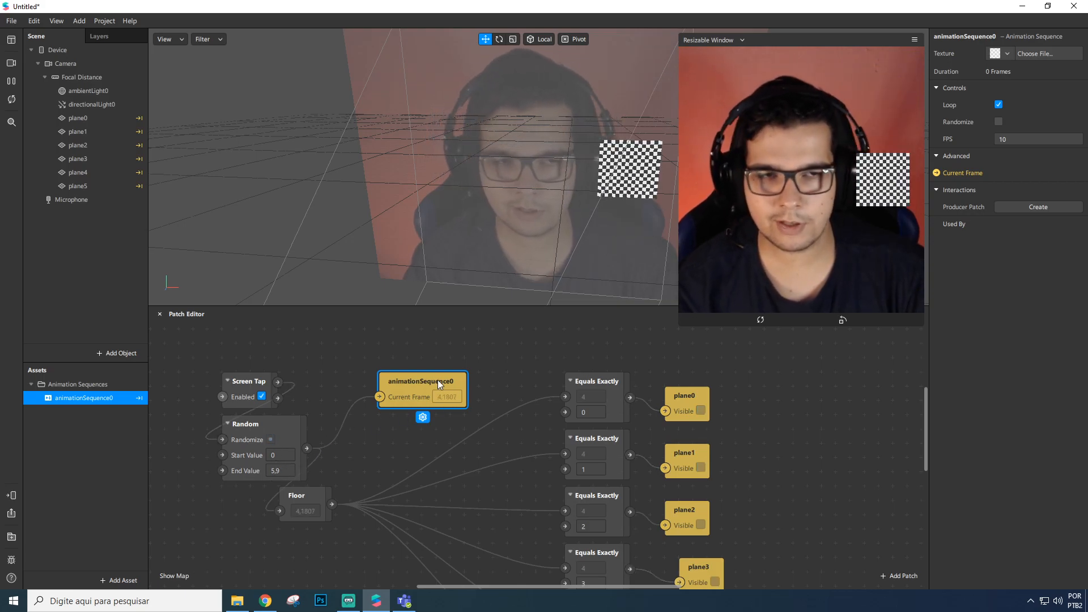
# Step: Reposition the Floor and animation sequence patches and feed the Floor output into Current Frame instead of the Random output
pyautogui.moveTo(437, 381); pyautogui.dragTo(451, 382)
pyautogui.moveTo(325, 499); pyautogui.dragTo(495, 484)
pyautogui.moveTo(448, 383)
pyautogui.mouseDown()
pyautogui.moveTo(459, 382)
pyautogui.moveTo(448, 395)
pyautogui.mouseUp()
pyautogui.moveTo(461, 480); pyautogui.dragTo(344, 484)
pyautogui.click(394, 474)
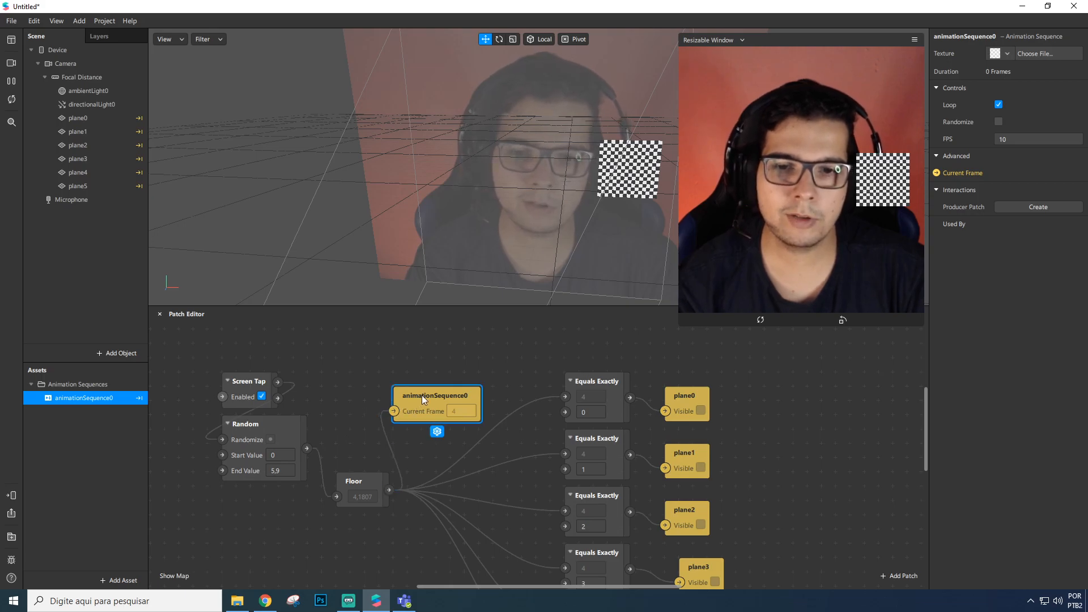
pyautogui.moveTo(417, 400); pyautogui.dragTo(474, 403)
# Step: Tap the preview to check that Current Frame receives whole numbers from the Floor patch
pyautogui.click(863, 221)
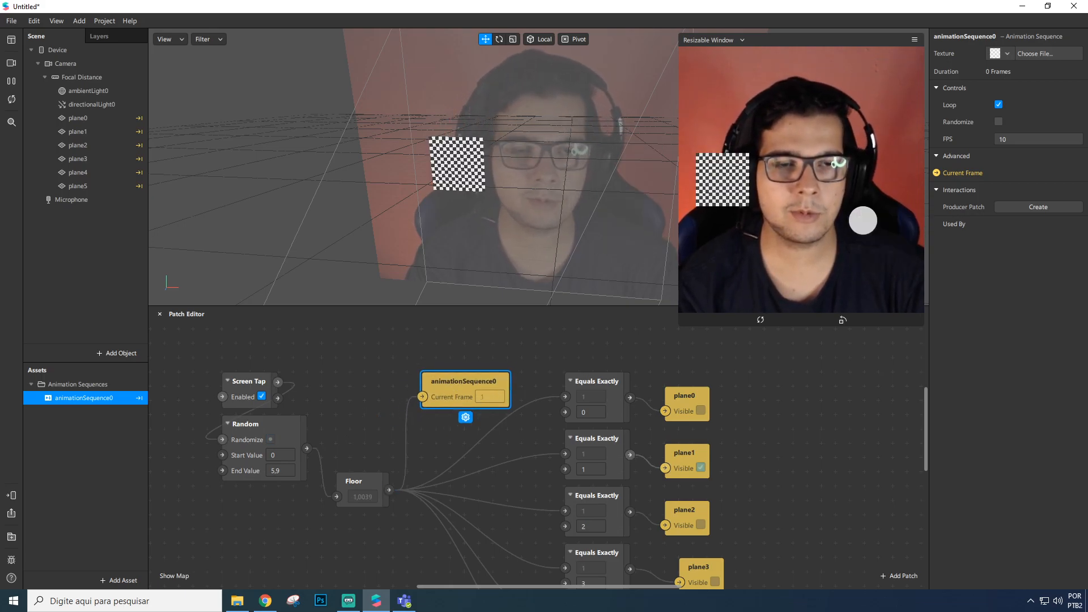
pyautogui.click(862, 224)
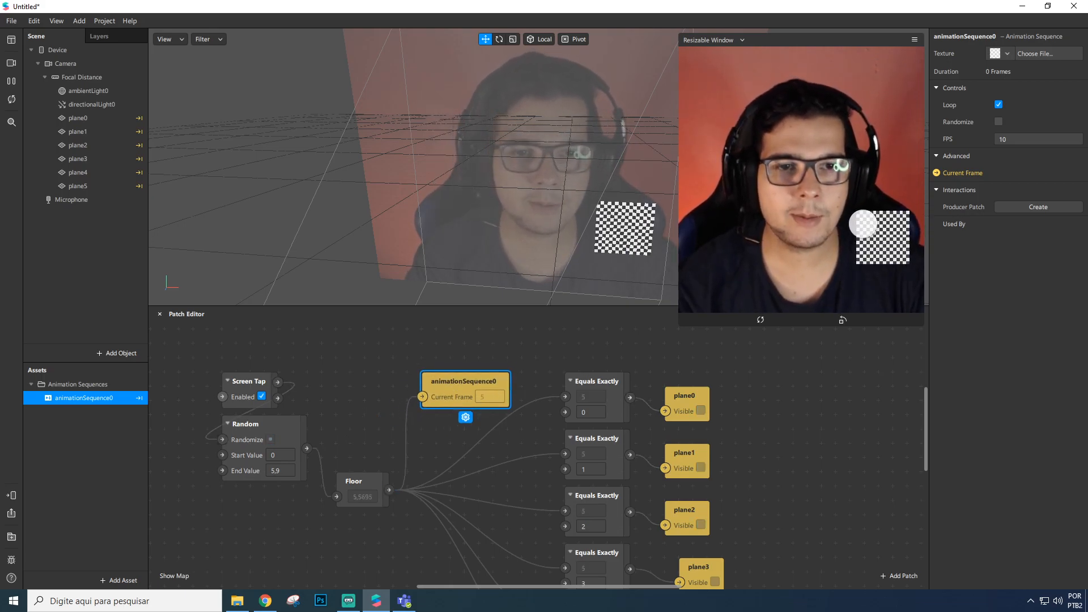
pyautogui.click(842, 215)
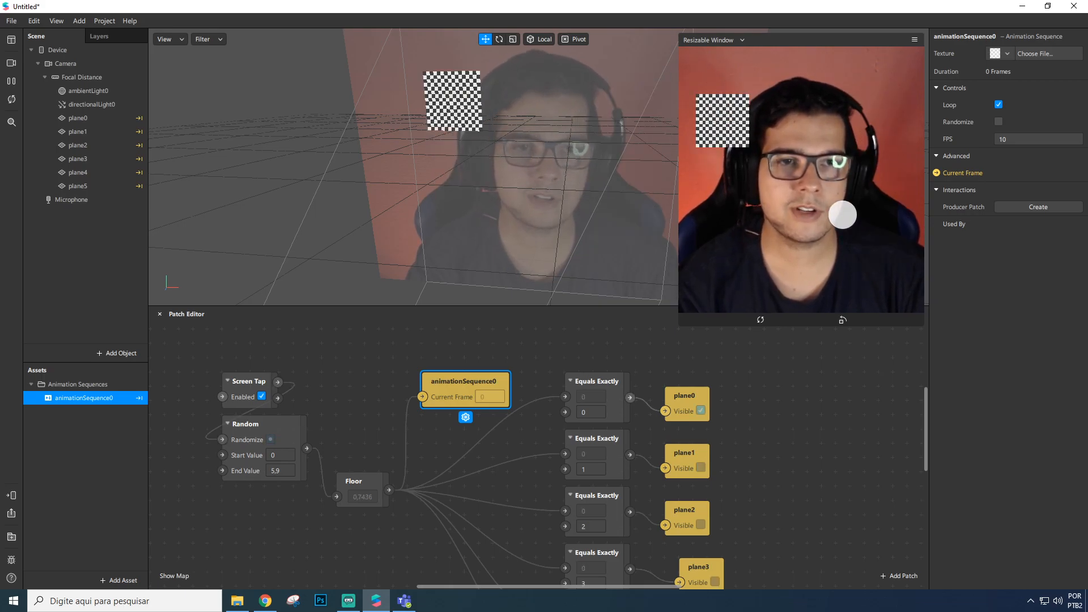
# Step: Tidy the positions of the Floor and animation sequence patches between Random and the Equals Exactly column, and retest the preview
pyautogui.moveTo(376, 487)
pyautogui.mouseDown()
pyautogui.moveTo(395, 487)
pyautogui.moveTo(375, 502)
pyautogui.mouseUp()
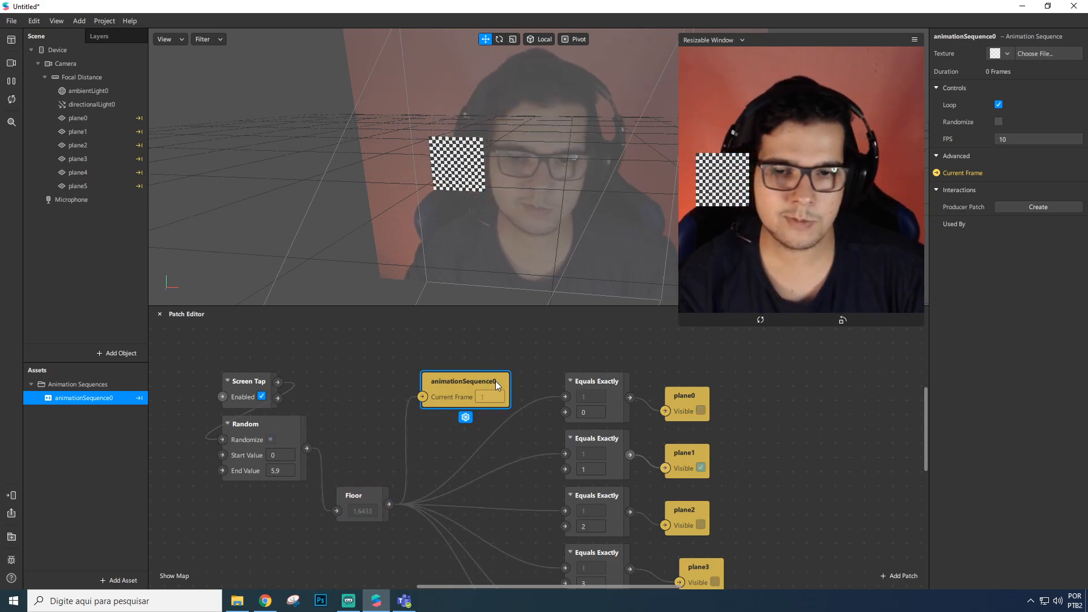
pyautogui.moveTo(492, 380); pyautogui.dragTo(512, 372)
pyautogui.moveTo(379, 493); pyautogui.dragTo(426, 464)
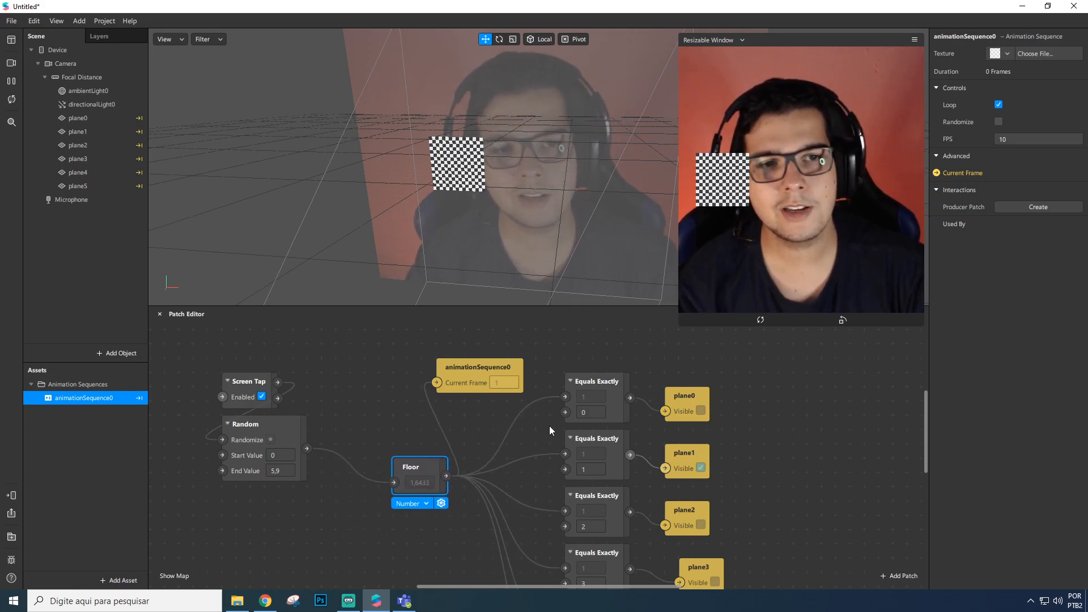
pyautogui.moveTo(426, 469); pyautogui.dragTo(413, 469)
pyautogui.moveTo(478, 375)
pyautogui.mouseDown()
pyautogui.moveTo(463, 373)
pyautogui.moveTo(515, 369)
pyautogui.moveTo(486, 366)
pyautogui.mouseUp()
pyautogui.moveTo(413, 464); pyautogui.dragTo(356, 477)
pyautogui.moveTo(472, 364); pyautogui.dragTo(442, 364)
pyautogui.moveTo(344, 475); pyautogui.dragTo(393, 465)
pyautogui.click(409, 435)
pyautogui.moveTo(506, 361); pyautogui.dragTo(461, 375)
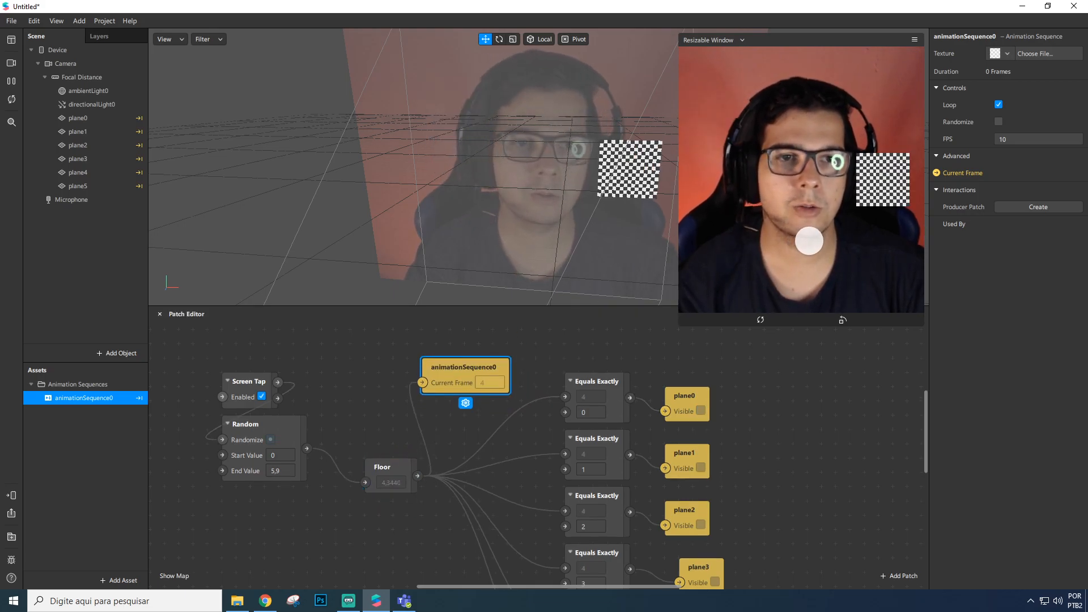
pyautogui.click(805, 238)
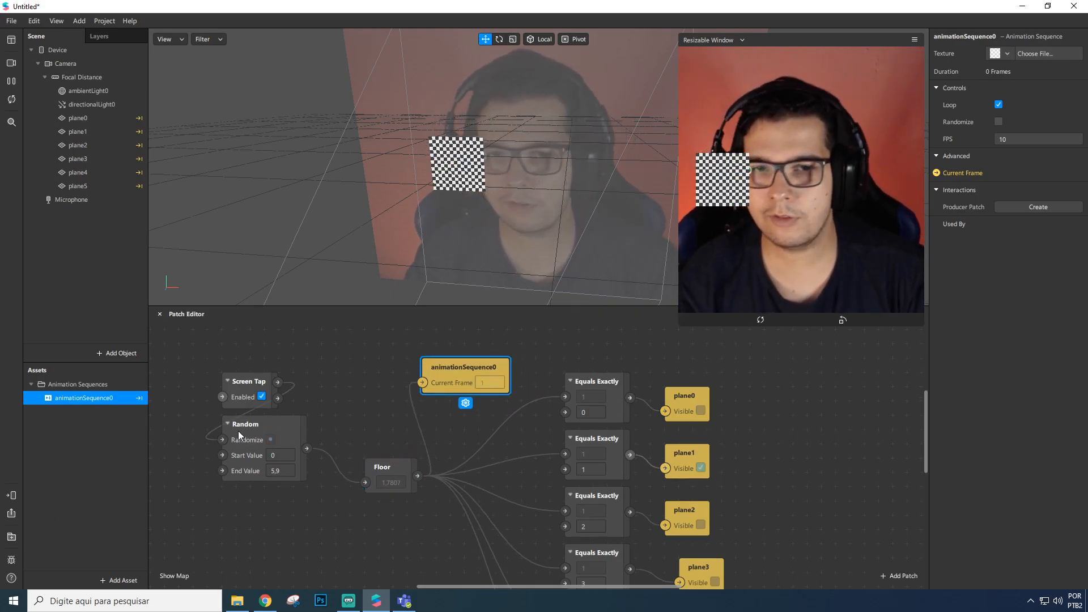